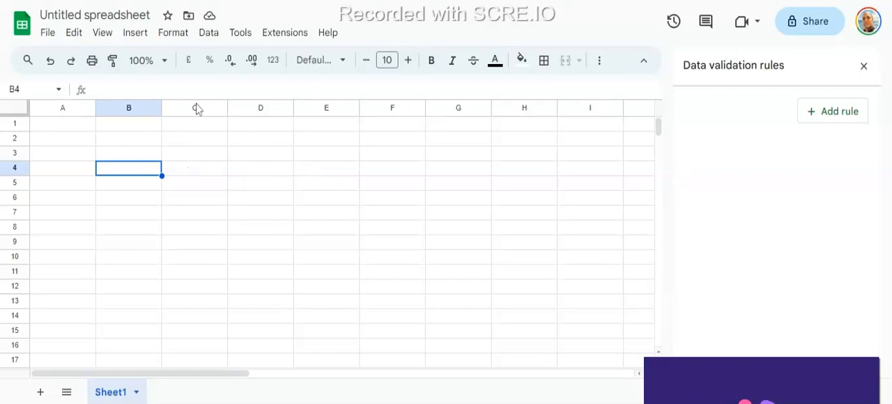
- Add a drop-down data validation rule to cell B4 with two first names as its options
{"action": "left_click", "coordinate": [211, 34]}
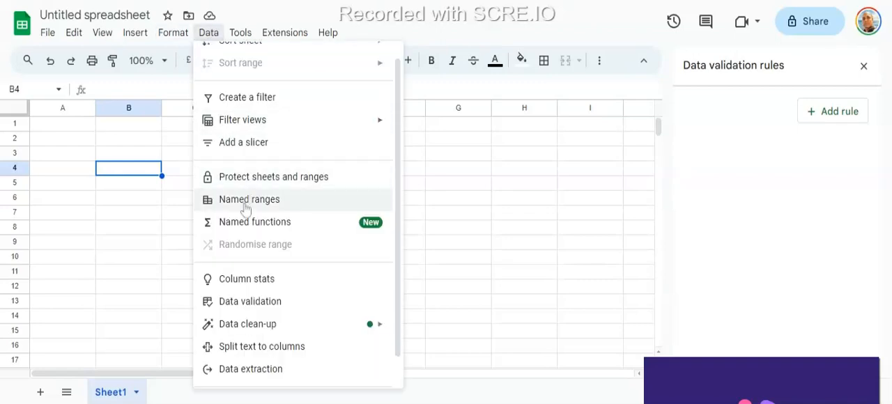
{"action": "left_click", "coordinate": [259, 309]}
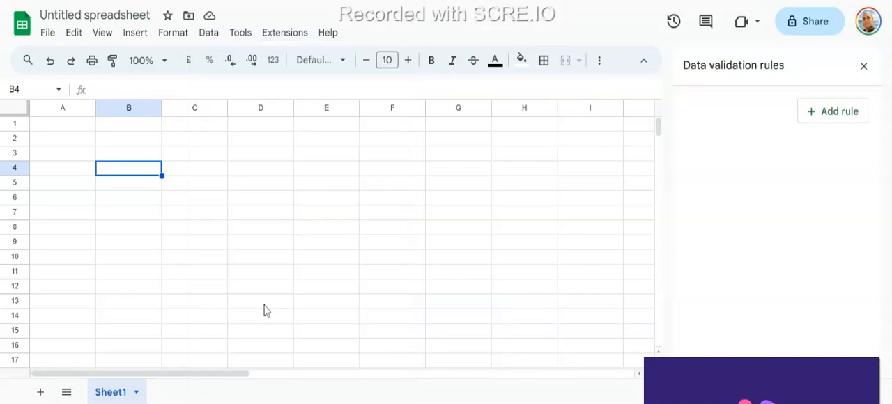
{"action": "left_click", "coordinate": [836, 116]}
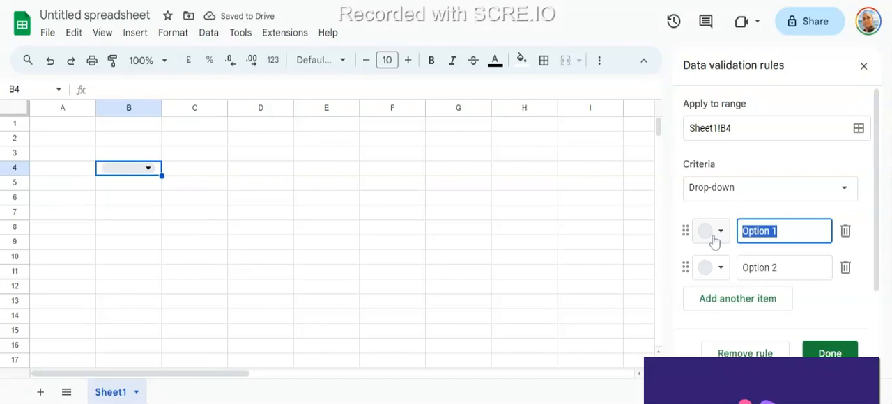
{"action": "type", "text": "Satya"}
{"action": "key", "text": "Return"}
{"action": "type", "text": "Ami"}
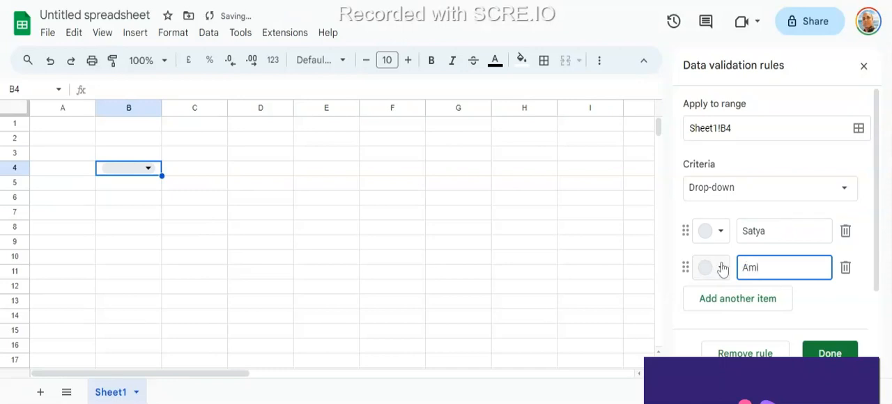
{"action": "type", "text": "ya"}
- Add a third and a fourth first name as options to B4's drop-down rule and save the rule
{"action": "left_click", "coordinate": [747, 309]}
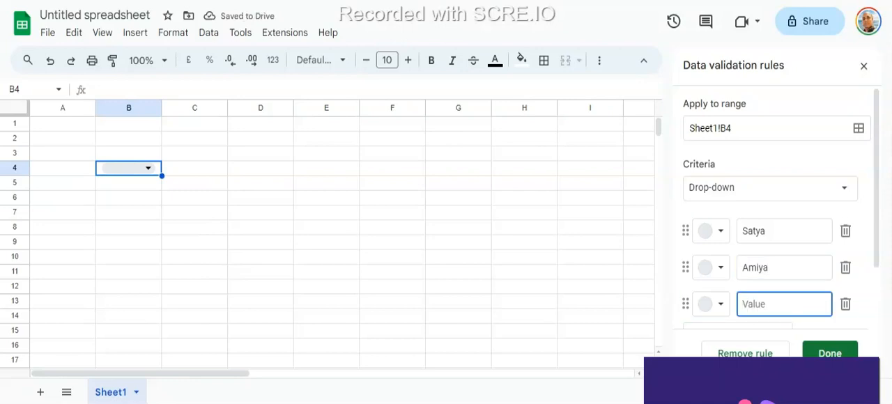
{"action": "type", "text": "Mitu"}
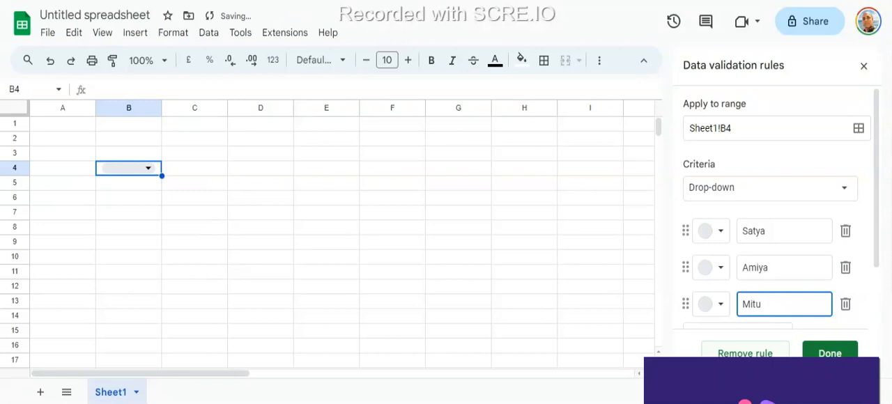
{"action": "scroll", "coordinate": [822, 314], "scroll_direction": "down", "scroll_amount": 2}
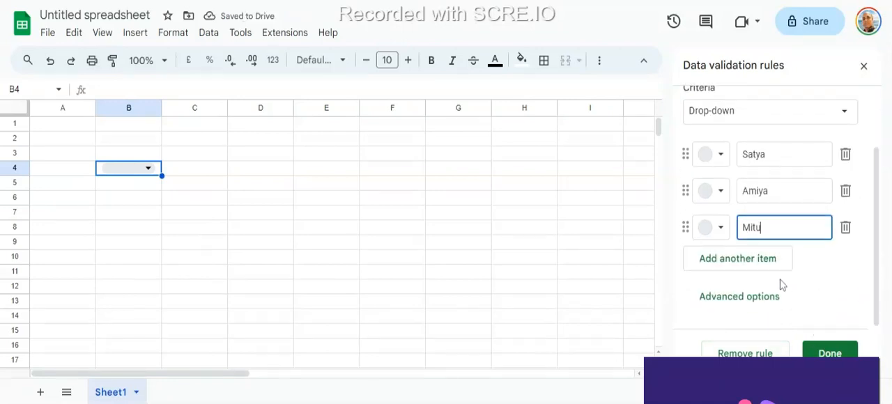
{"action": "left_click", "coordinate": [761, 264]}
{"action": "type", "text": "Pinki"}
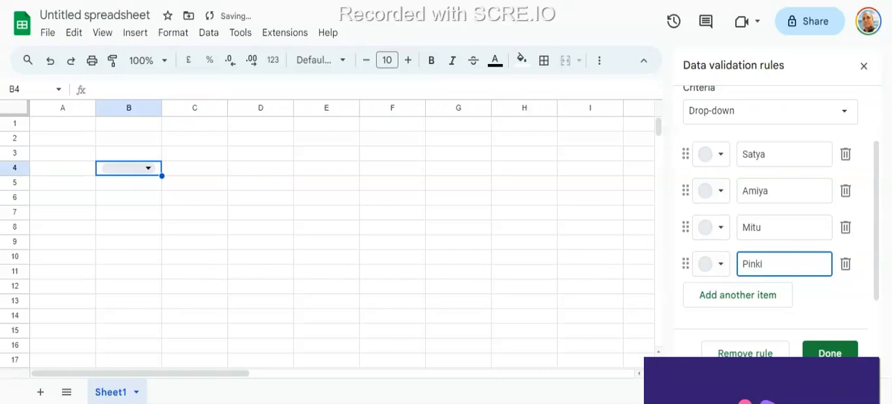
{"action": "left_click", "coordinate": [829, 353]}
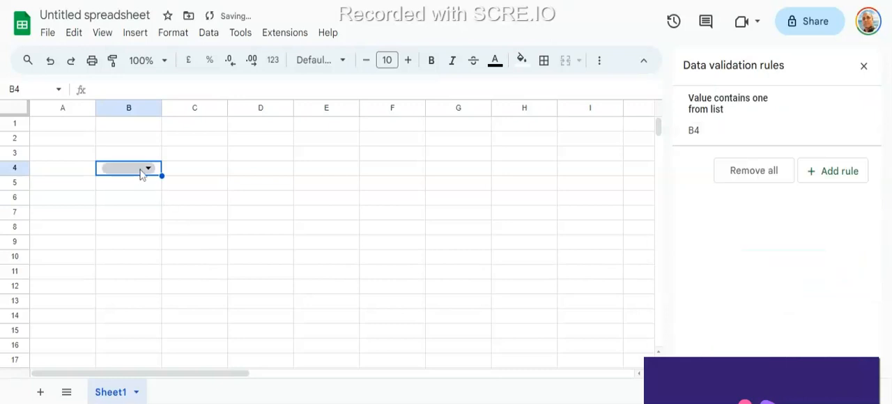
- Look through B4's drop-down options and filter them with "mit" without committing an entry
{"action": "left_click", "coordinate": [147, 169]}
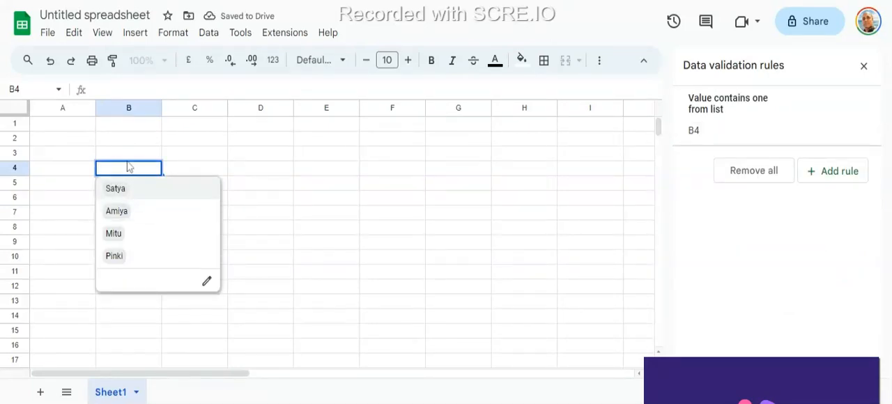
{"action": "type", "text": "mit"}
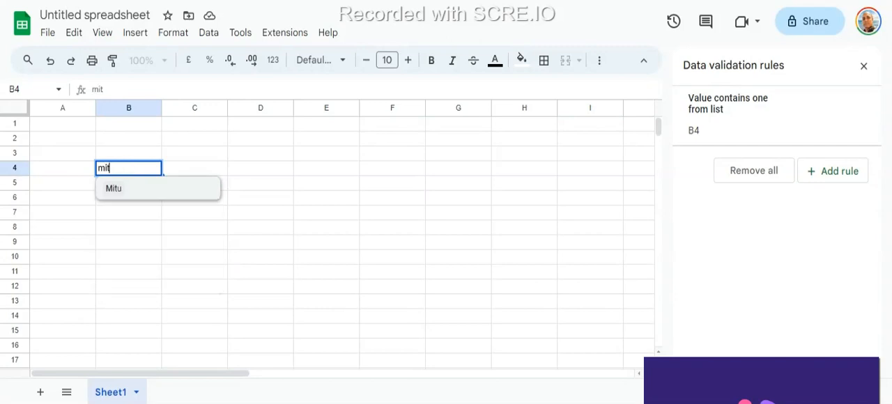
{"action": "key", "text": "Escape"}
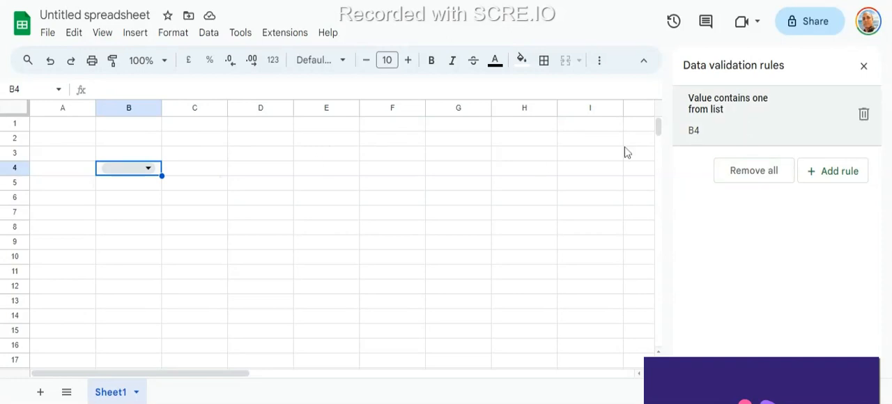
- Add a fifth first name to B4's drop-down rule, save the rule and display the cell's option list
{"action": "left_click", "coordinate": [737, 118]}
{"action": "scroll", "coordinate": [800, 264], "scroll_direction": "down", "scroll_amount": 2}
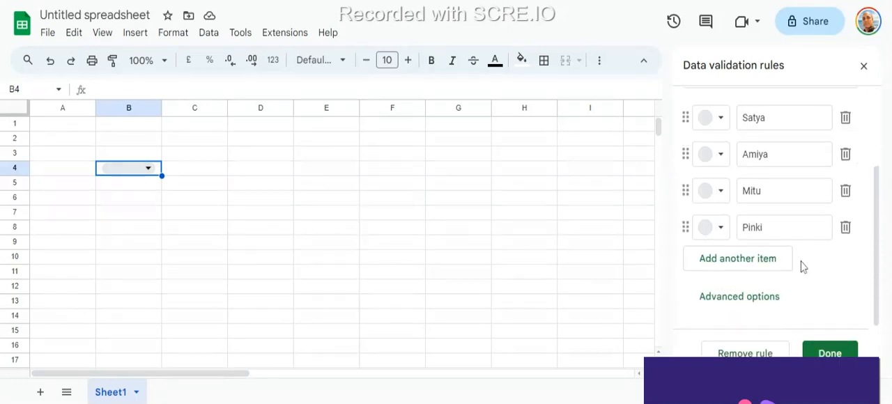
{"action": "left_click", "coordinate": [750, 269]}
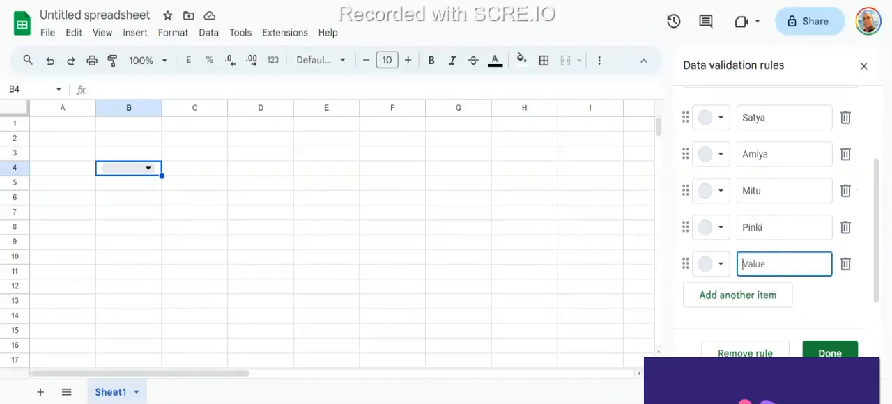
{"action": "type", "text": "Mantu"}
{"action": "left_click", "coordinate": [830, 353]}
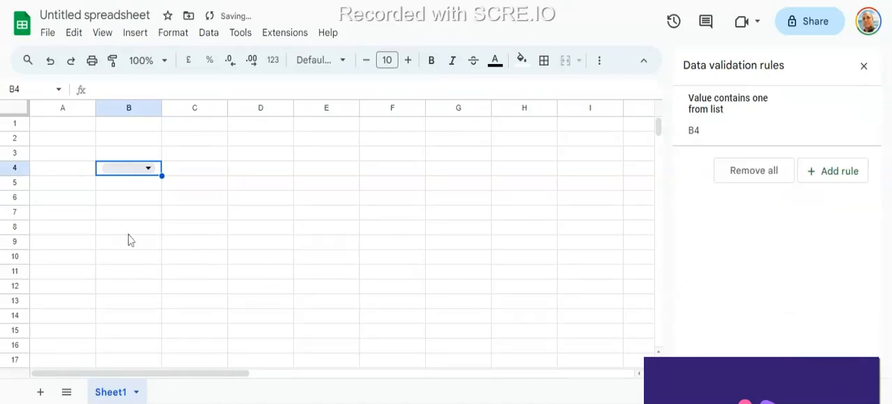
{"action": "left_click", "coordinate": [139, 172]}
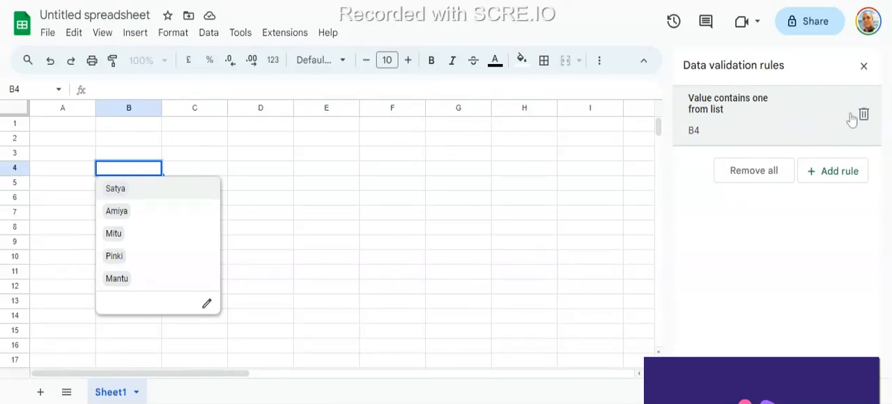
- Set B4's validation rule to show a warning when the data is invalid, and save the rule
{"action": "left_click", "coordinate": [732, 139]}
{"action": "scroll", "coordinate": [761, 215], "scroll_direction": "down", "scroll_amount": 2}
{"action": "scroll", "coordinate": [753, 300], "scroll_direction": "down", "scroll_amount": 1}
{"action": "left_click", "coordinate": [741, 301]}
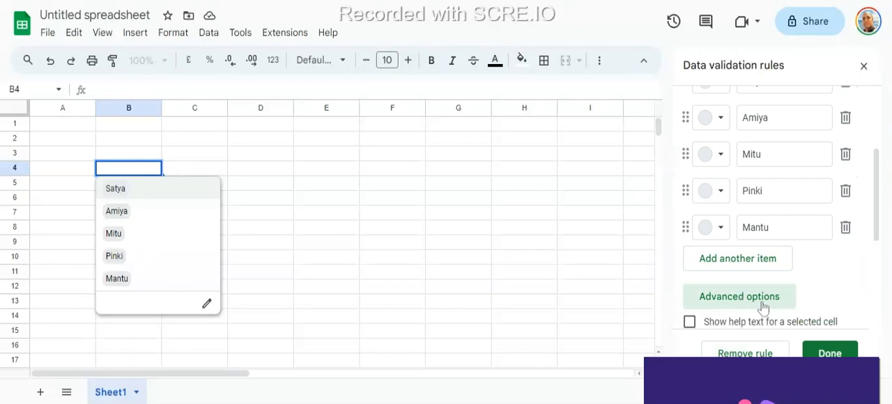
{"action": "scroll", "coordinate": [757, 300], "scroll_direction": "down", "scroll_amount": 1}
{"action": "scroll", "coordinate": [756, 299], "scroll_direction": "down", "scroll_amount": 1}
{"action": "scroll", "coordinate": [760, 258], "scroll_direction": "down", "scroll_amount": 1}
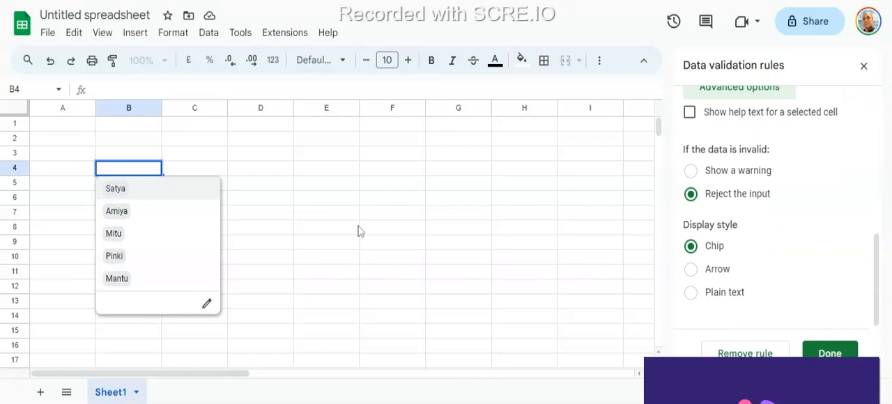
{"action": "left_click", "coordinate": [690, 171]}
{"action": "left_click", "coordinate": [829, 352]}
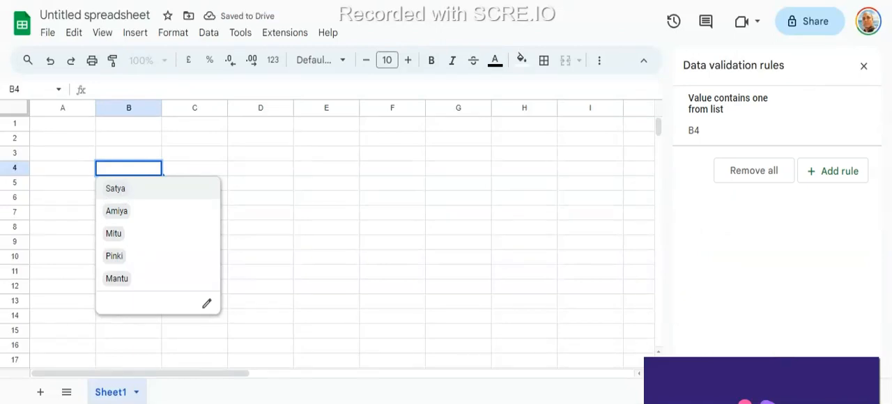
- Enter a misspelled version of the first listed name in B4 and reopen the cell's drop-down list
{"action": "type", "text": "atyya"}
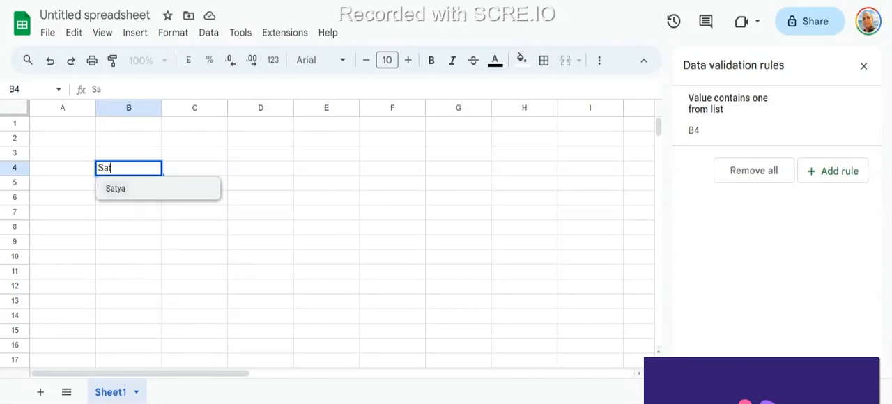
{"action": "key", "text": "Return"}
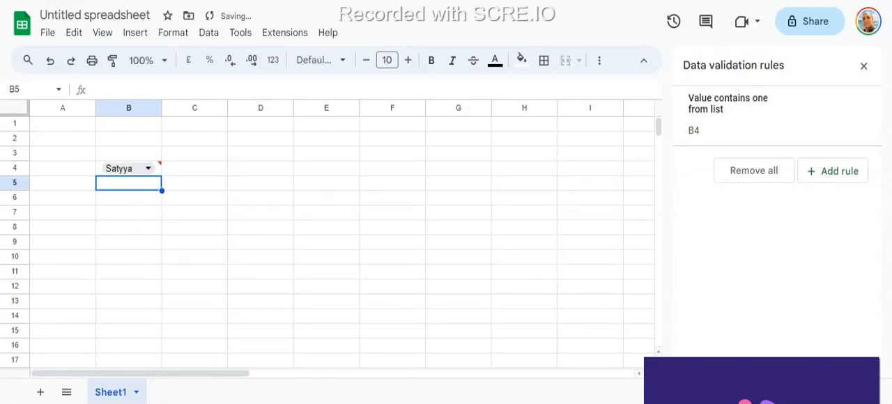
{"action": "left_click", "coordinate": [148, 168]}
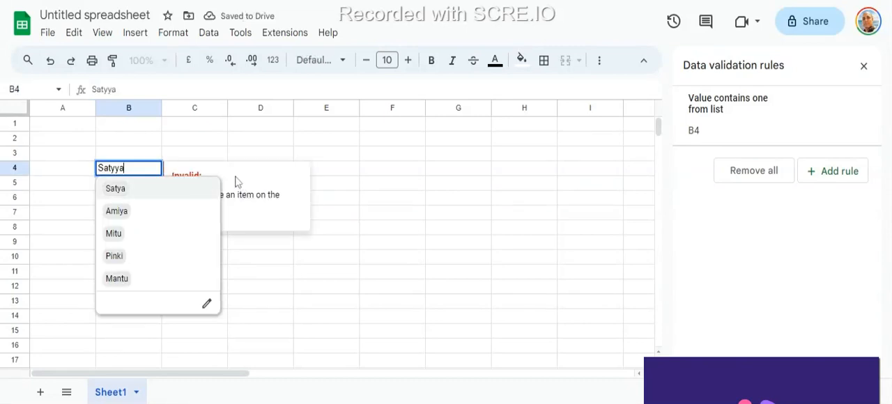
- Set B4's validation rule to reject the input when the data is invalid, and save the rule
{"action": "left_click", "coordinate": [716, 124]}
{"action": "scroll", "coordinate": [795, 279], "scroll_direction": "down", "scroll_amount": 2}
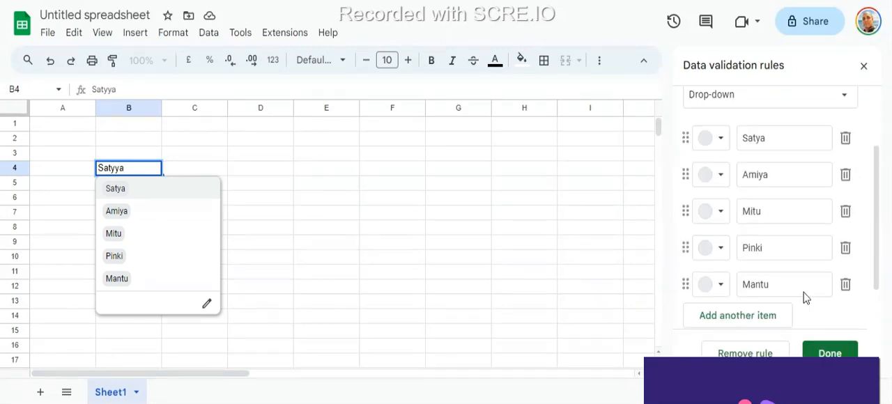
{"action": "scroll", "coordinate": [805, 298], "scroll_direction": "down", "scroll_amount": 1}
{"action": "left_click", "coordinate": [735, 301]}
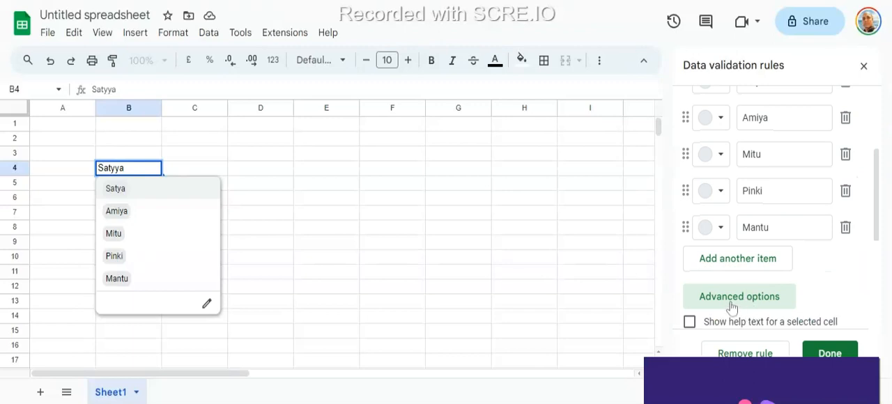
{"action": "scroll", "coordinate": [704, 300], "scroll_direction": "down", "scroll_amount": 2}
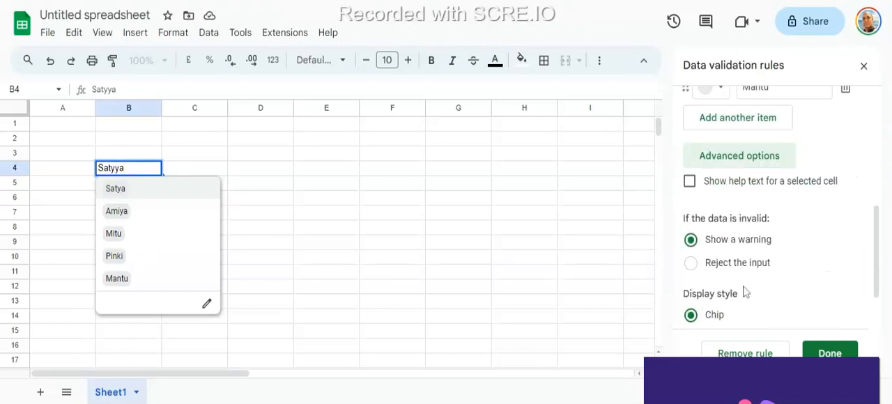
{"action": "left_click", "coordinate": [696, 265]}
{"action": "left_click", "coordinate": [828, 353]}
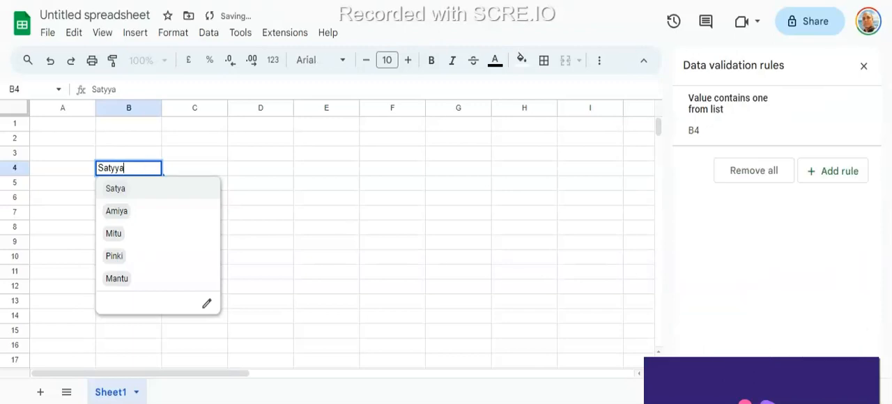
- Choose the first listed name in B4 and try to replace it with a longer name that is not an option
{"action": "key", "text": "Return"}
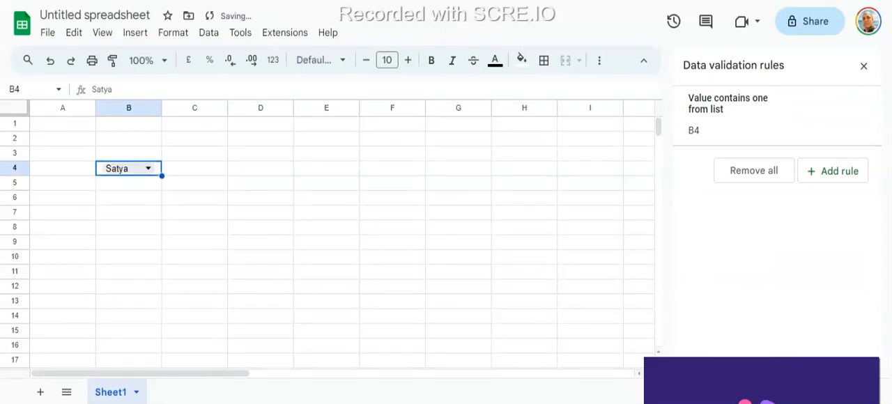
{"action": "type", "text": "Satya"}
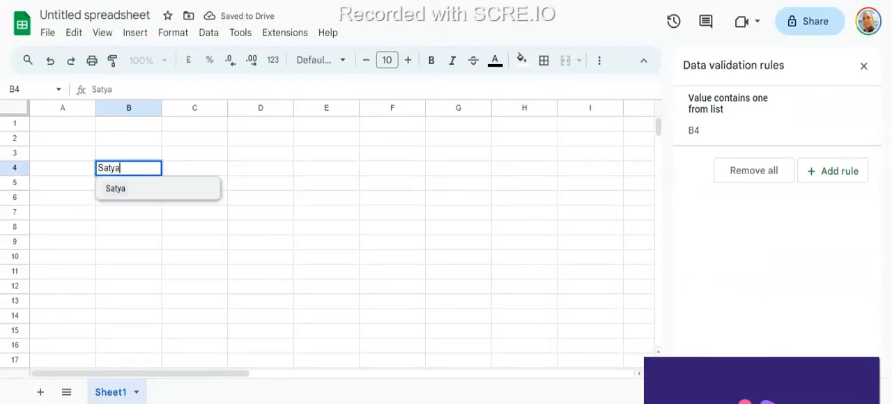
{"action": "type", "text": "prakash"}
{"action": "key", "text": "Return"}
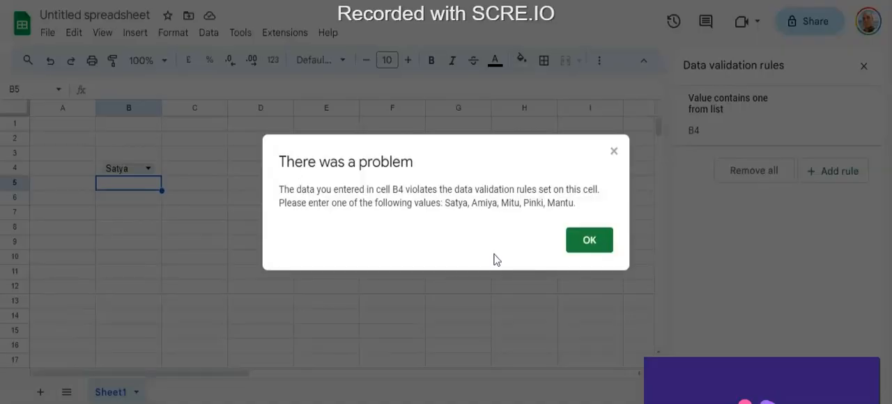
{"action": "left_click", "coordinate": [592, 249]}
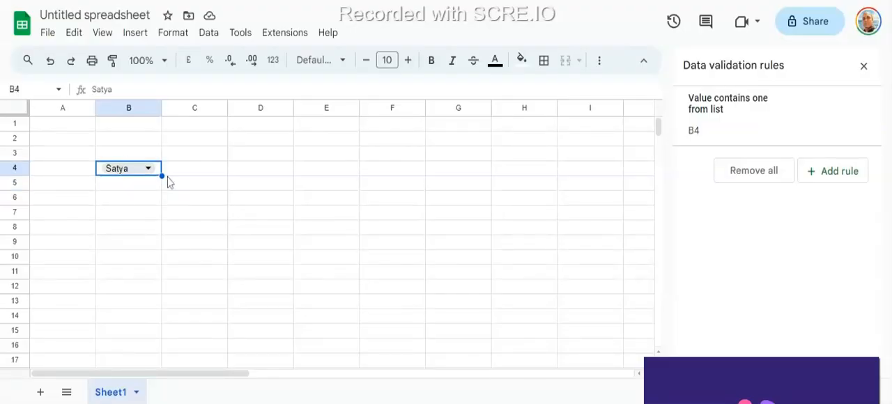
- Clear cell B4 and try to enter a different name that is not in the drop-down list
{"action": "key", "text": "Delete"}
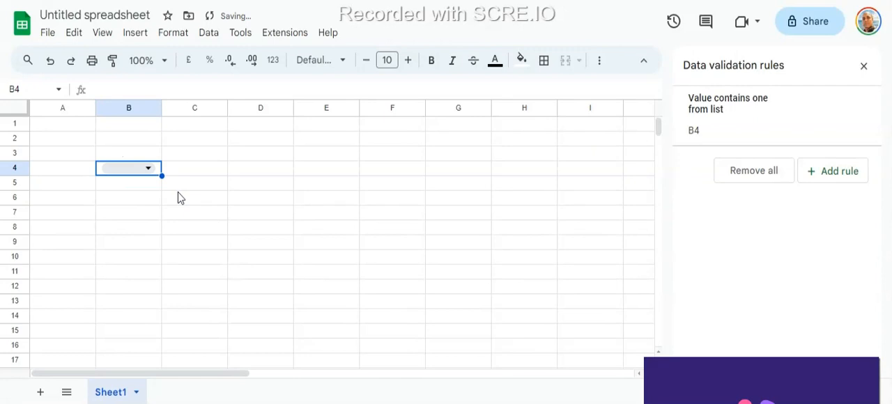
{"action": "left_click", "coordinate": [119, 171]}
{"action": "type", "text": "Pupun"}
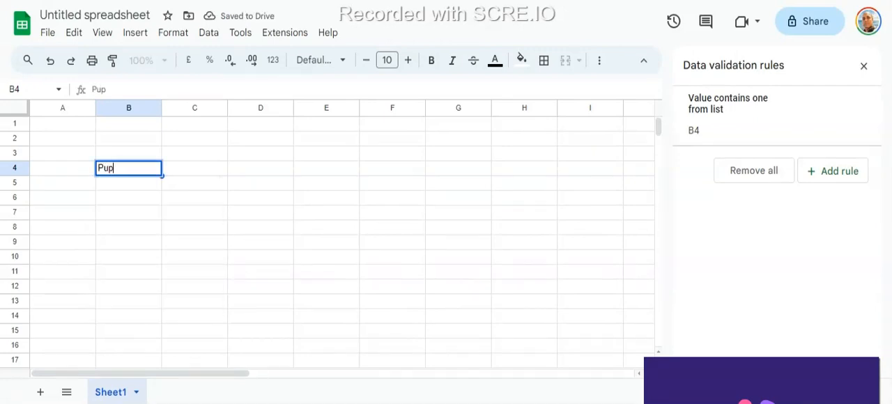
{"action": "key", "text": "Return"}
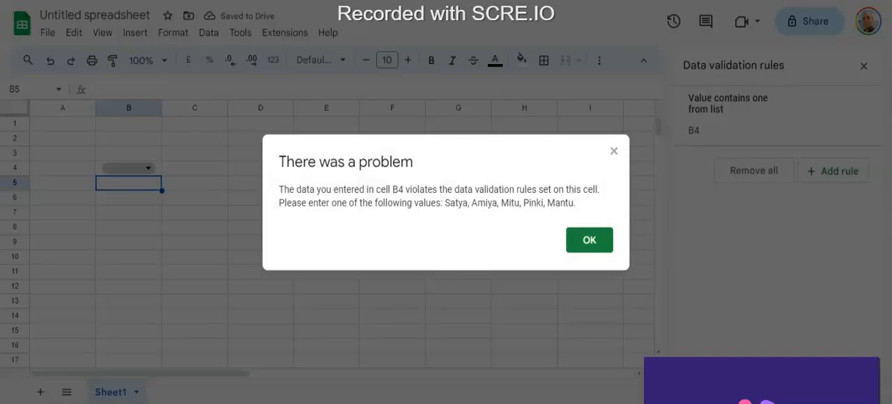
{"action": "key", "text": "Return"}
- Enter the second name of the drop-down list in cell B4
{"action": "left_click", "coordinate": [119, 167]}
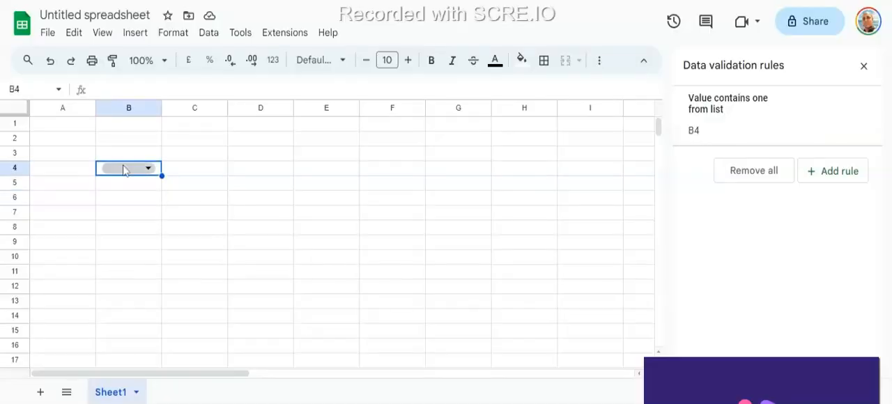
{"action": "type", "text": "Ami"}
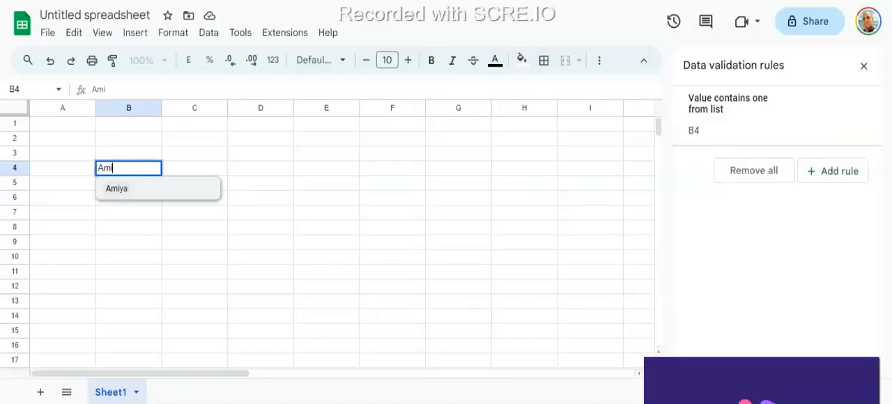
{"action": "key", "text": "Return"}
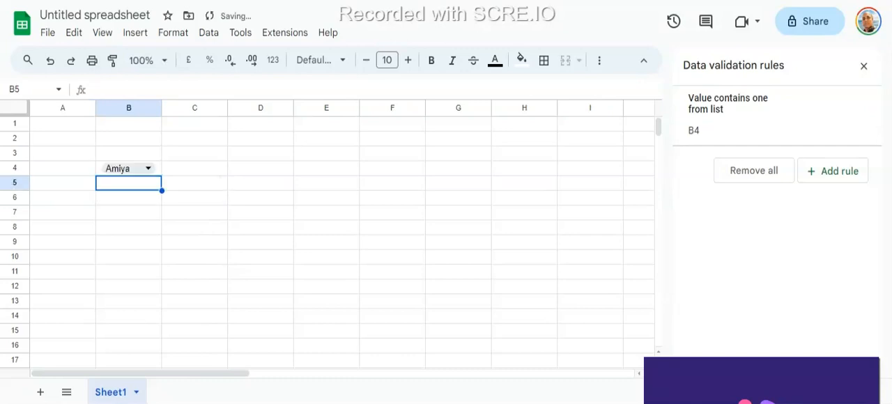
- Try to replace the name in B4 with a misspelled version that has an extra letter at the end
{"action": "left_click", "coordinate": [120, 168]}
{"action": "type", "text": "AMiyaa"}
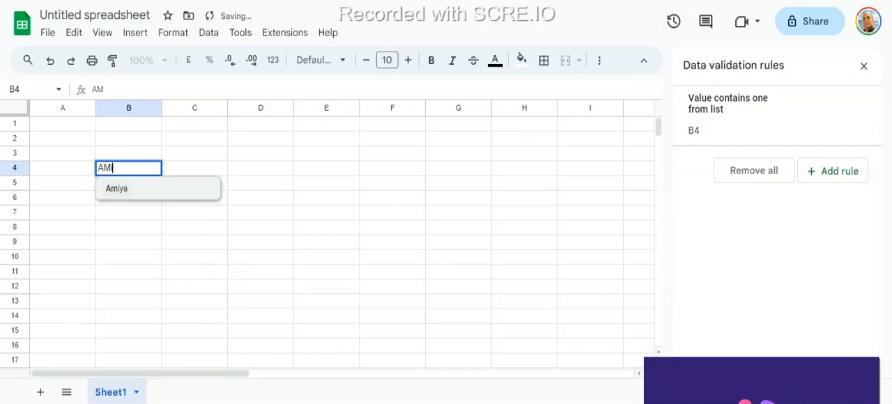
{"action": "key", "text": "Return"}
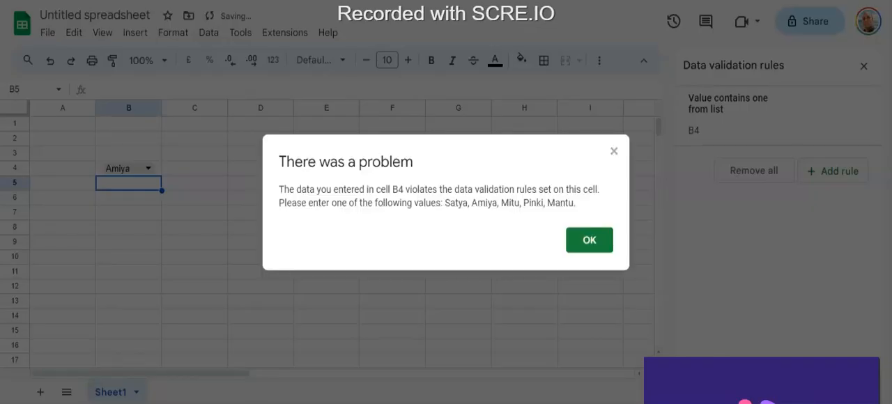
{"action": "key", "text": "Return"}
{"action": "left_click", "coordinate": [120, 168]}
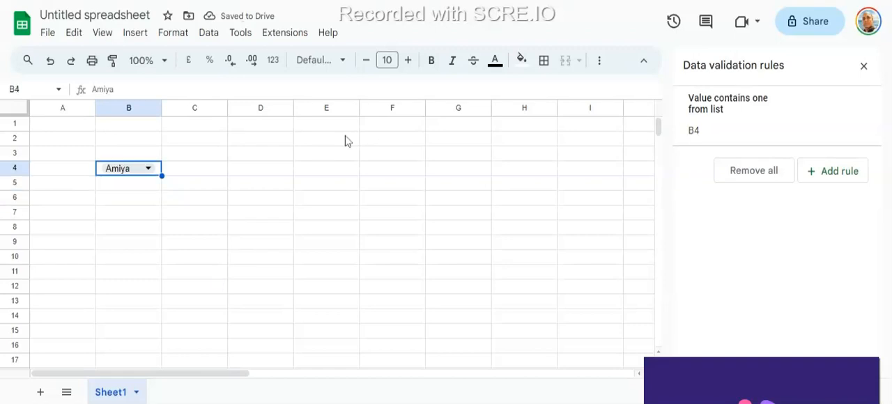
- Open B4's validation rule and review its range, criteria and list of drop-down items
{"action": "left_click", "coordinate": [752, 129]}
{"action": "scroll", "coordinate": [751, 253], "scroll_direction": "down", "scroll_amount": 2}
{"action": "scroll", "coordinate": [753, 265], "scroll_direction": "down", "scroll_amount": 1}
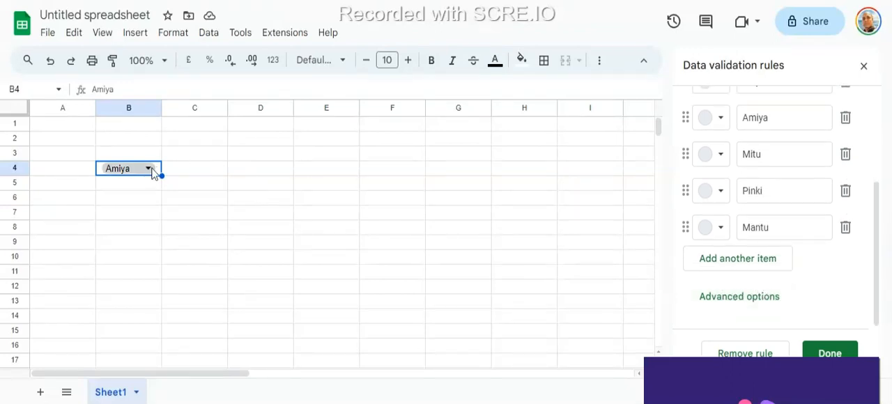
{"action": "scroll", "coordinate": [799, 176], "scroll_direction": "up", "scroll_amount": 3}
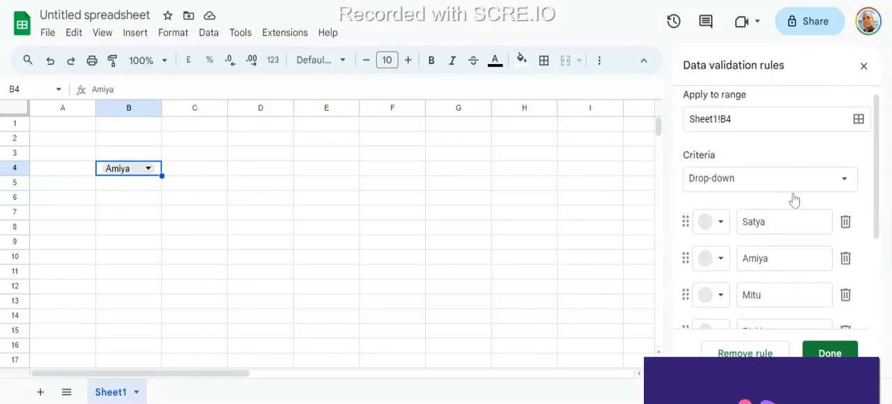
{"action": "scroll", "coordinate": [792, 200], "scroll_direction": "down", "scroll_amount": 2}
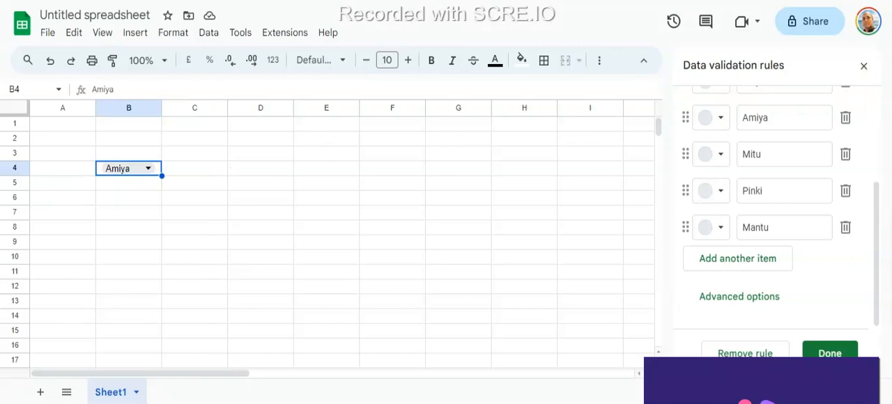
{"action": "scroll", "coordinate": [779, 191], "scroll_direction": "up", "scroll_amount": 3}
{"action": "left_click", "coordinate": [398, 173]}
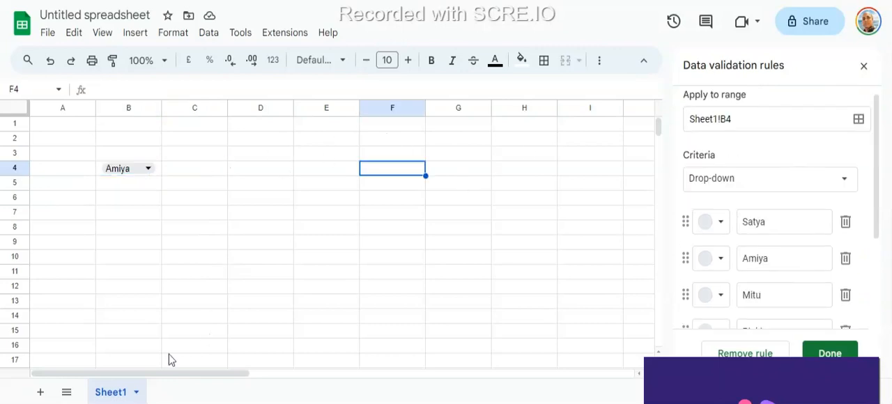
{"action": "left_click_drag", "start_coordinate": [392, 139], "coordinate": [394, 199]}
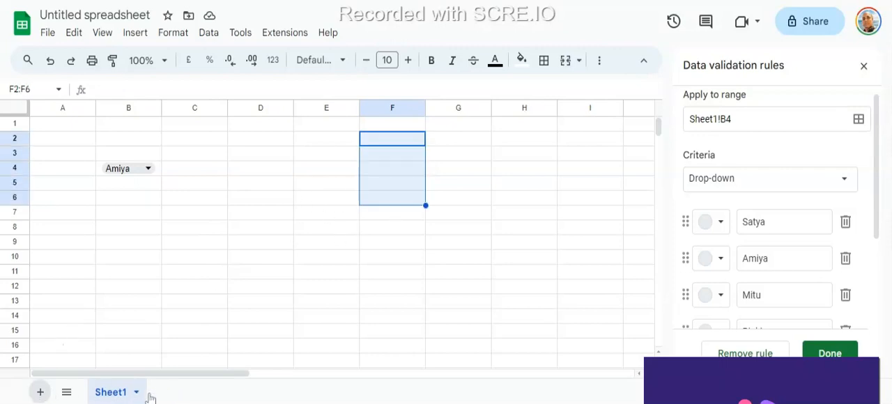
- Add a new sheet and name it Reference
{"action": "double_click", "coordinate": [176, 396]}
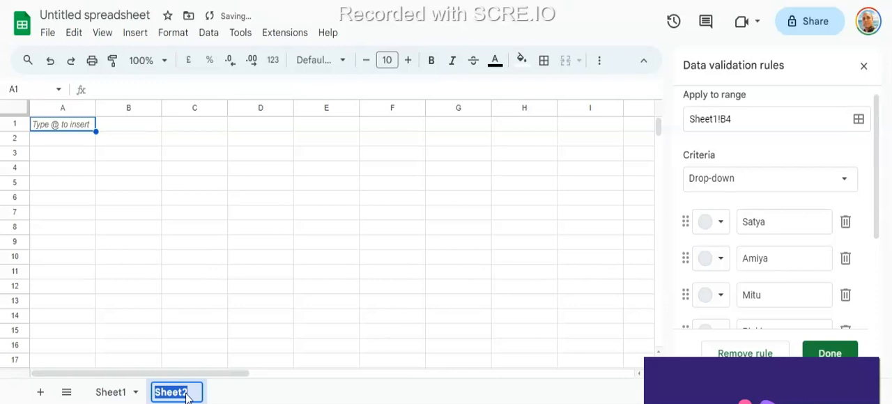
{"action": "type", "text": "Refe"}
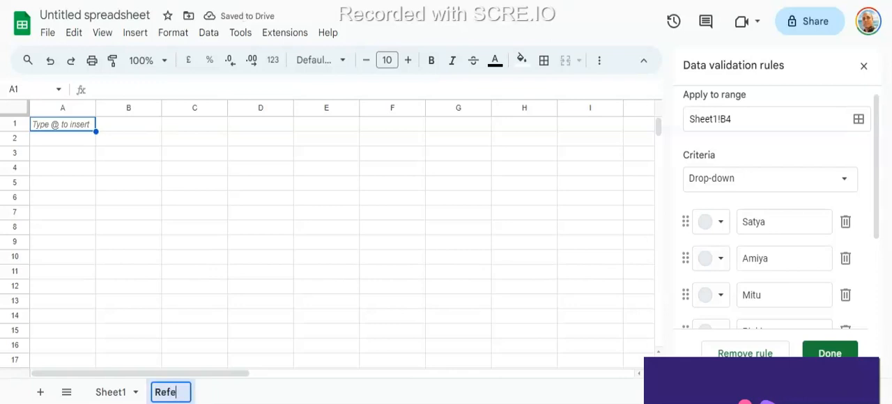
{"action": "type", "text": "rence"}
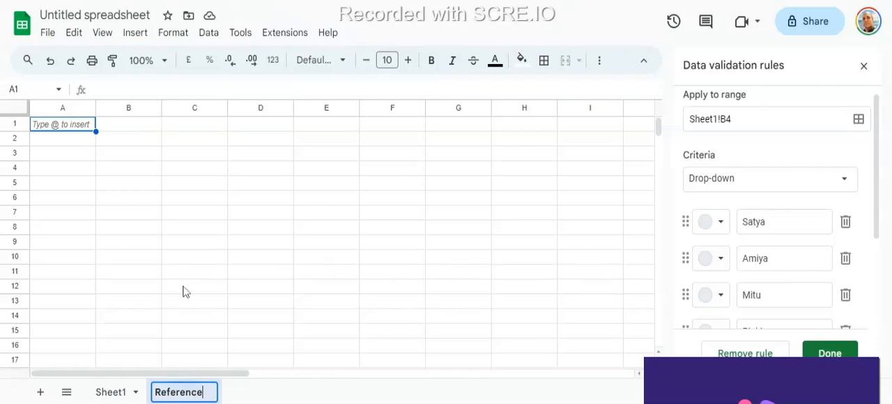
- Fill A1:A5 of the Reference sheet with the drop-down's second name, a new name, and the drop-down's first, third and fourth names
{"action": "left_click", "coordinate": [52, 125]}
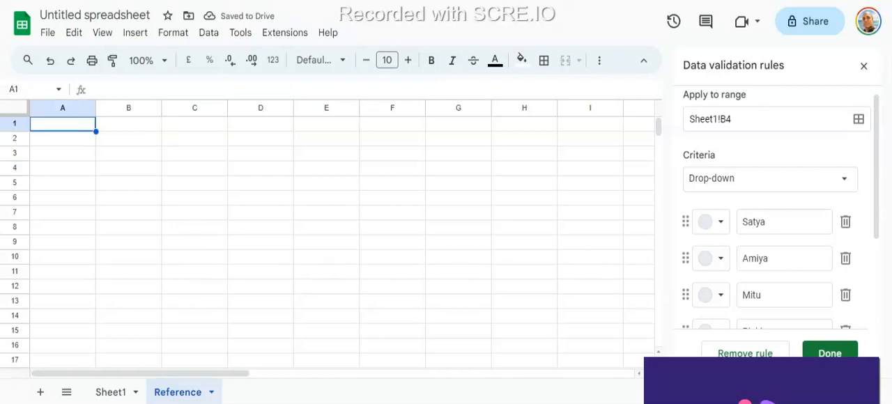
{"action": "type", "text": "Amiya"}
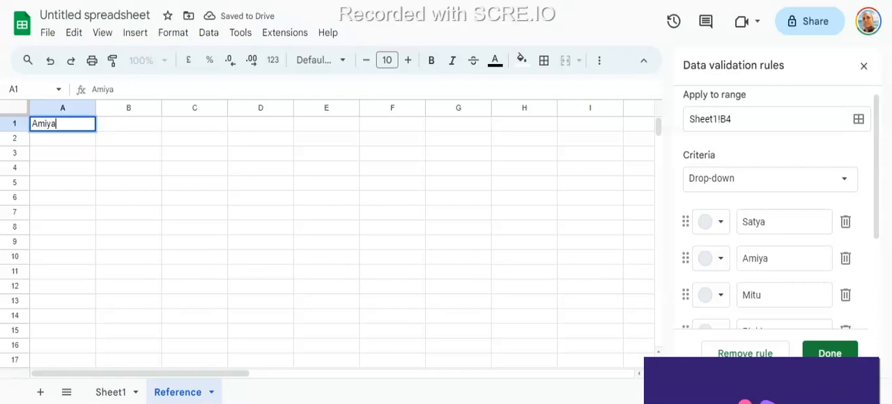
{"action": "key", "text": "Return"}
{"action": "type", "text": "P"}
{"action": "type", "text": "upuana"}
{"action": "type", "text": "Sat"}
{"action": "key", "text": "Return"}
{"action": "type", "text": "M"}
{"action": "key", "text": "Return"}
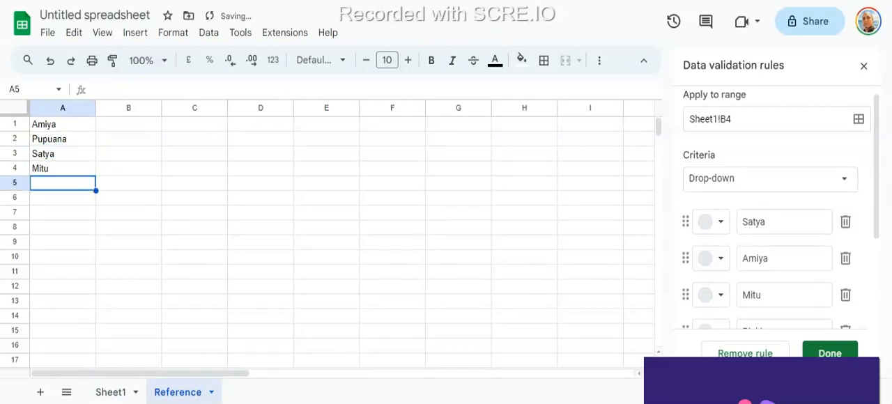
{"action": "type", "text": "Pinki"}
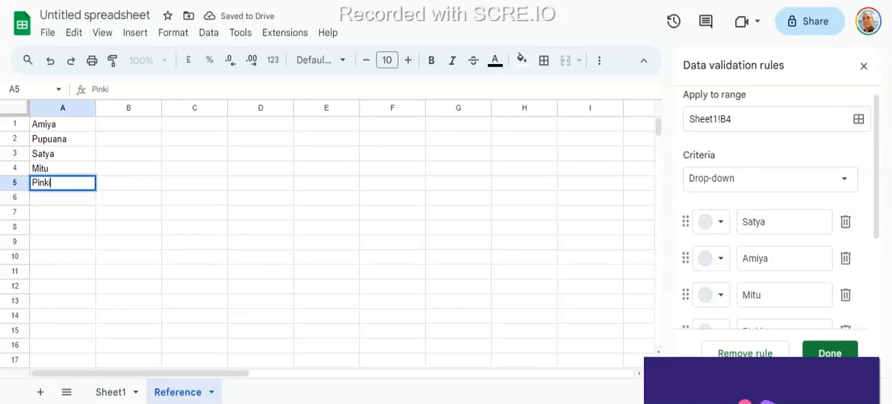
{"action": "key", "text": "Return"}
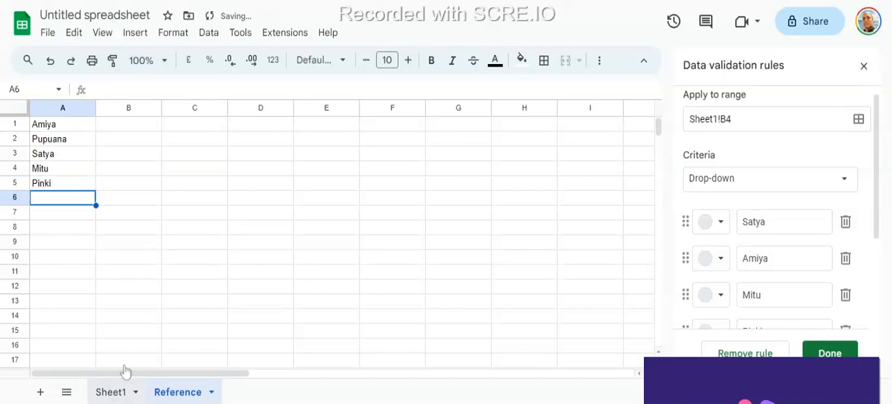
- Return to Sheet1 and fill drop-down cell B4 with yellow
{"action": "left_click", "coordinate": [110, 394]}
{"action": "left_click", "coordinate": [121, 174]}
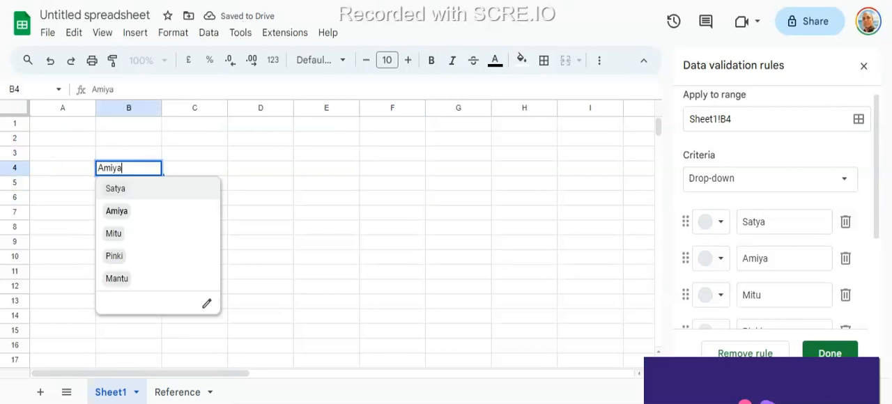
{"action": "left_click", "coordinate": [218, 155]}
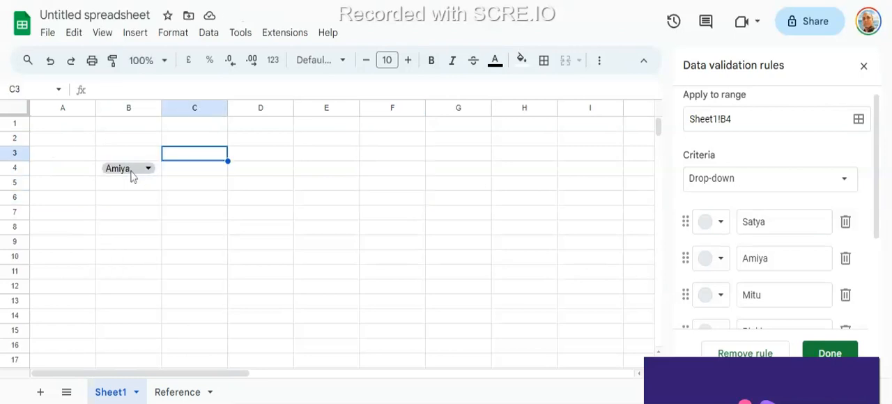
{"action": "left_click", "coordinate": [132, 177]}
{"action": "left_click_drag", "start_coordinate": [130, 170], "coordinate": [67, 172]}
{"action": "left_click", "coordinate": [291, 174]}
{"action": "left_click", "coordinate": [113, 170]}
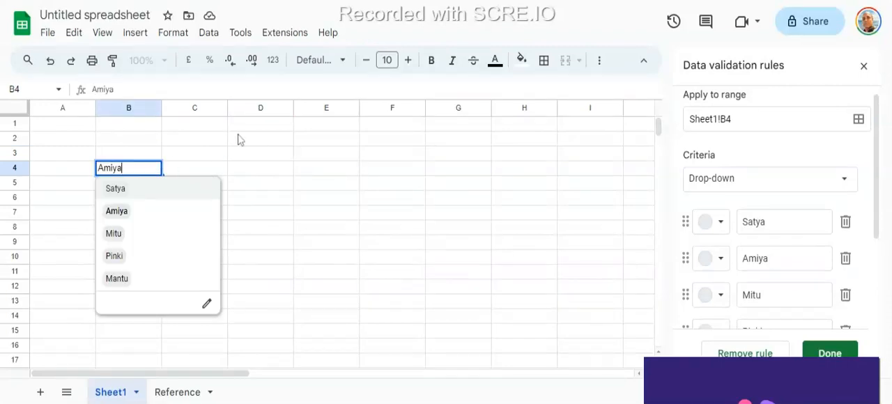
{"action": "left_click", "coordinate": [232, 174]}
{"action": "left_click", "coordinate": [124, 173]}
{"action": "key", "text": "Escape"}
{"action": "left_click", "coordinate": [521, 60]}
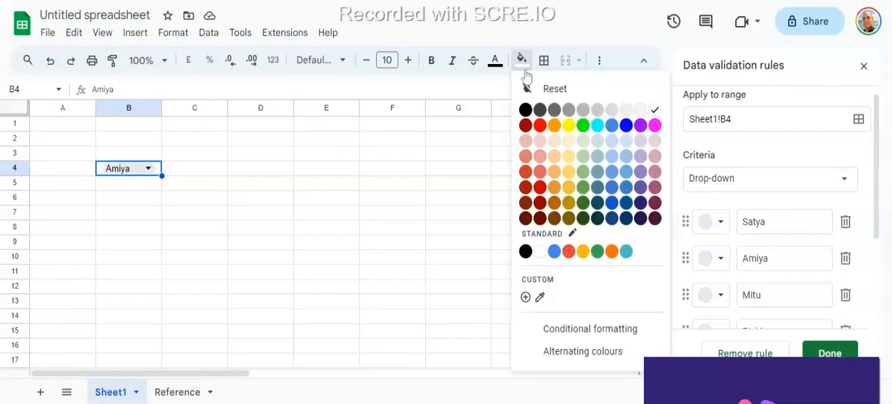
{"action": "left_click", "coordinate": [570, 127]}
{"action": "left_click", "coordinate": [251, 170]}
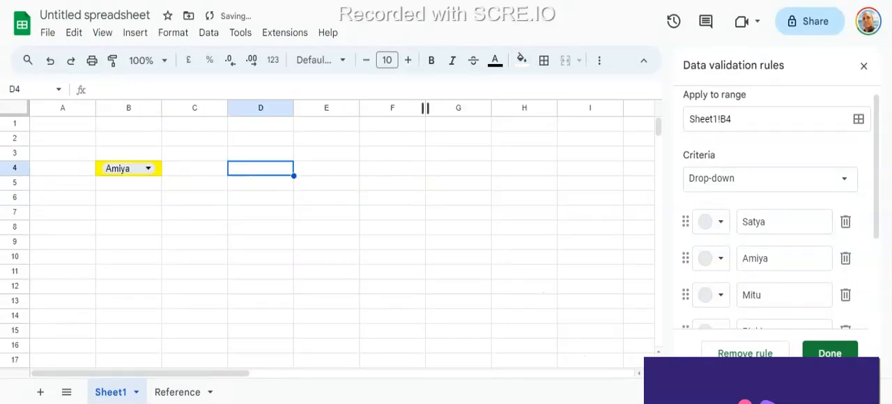
- Change the criteria of B4's data validation rule to Drop-down (from a range)
{"action": "left_click", "coordinate": [209, 35]}
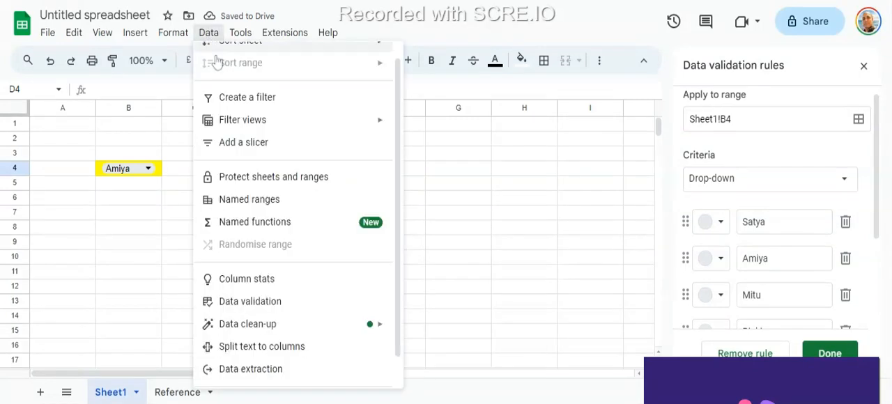
{"action": "left_click", "coordinate": [257, 301]}
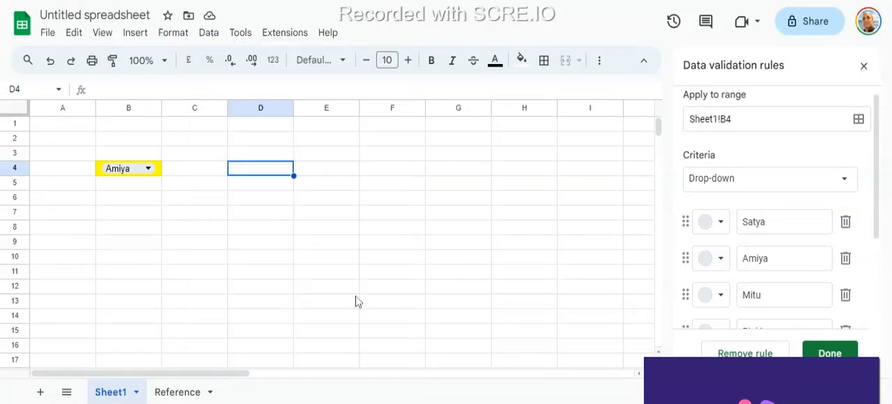
{"action": "left_click", "coordinate": [842, 183]}
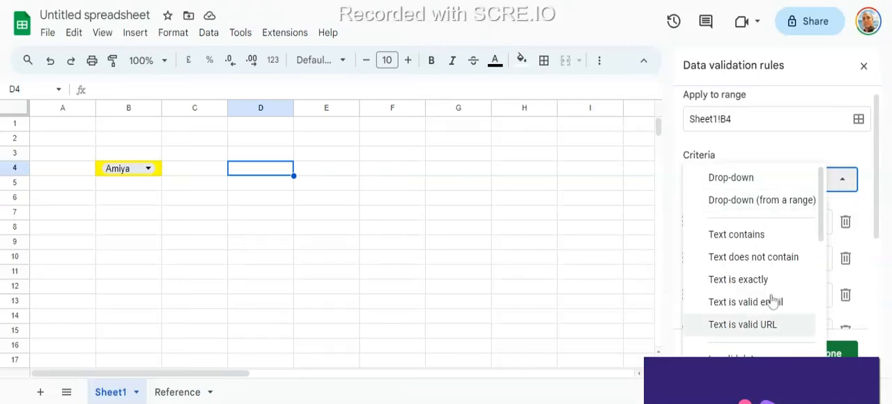
{"action": "scroll", "coordinate": [776, 338], "scroll_direction": "down", "scroll_amount": 6}
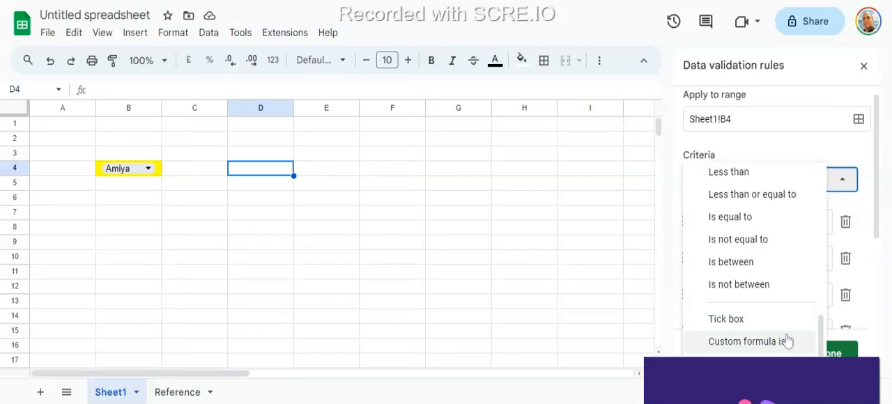
{"action": "scroll", "coordinate": [787, 339], "scroll_direction": "up", "scroll_amount": 6}
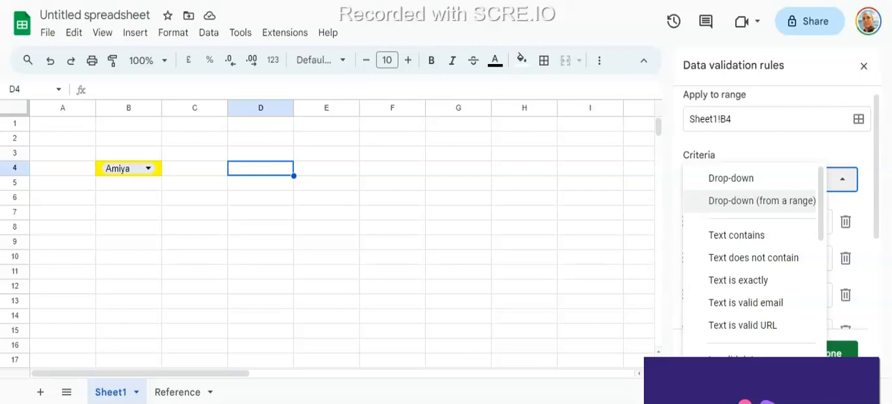
{"action": "left_click", "coordinate": [758, 213]}
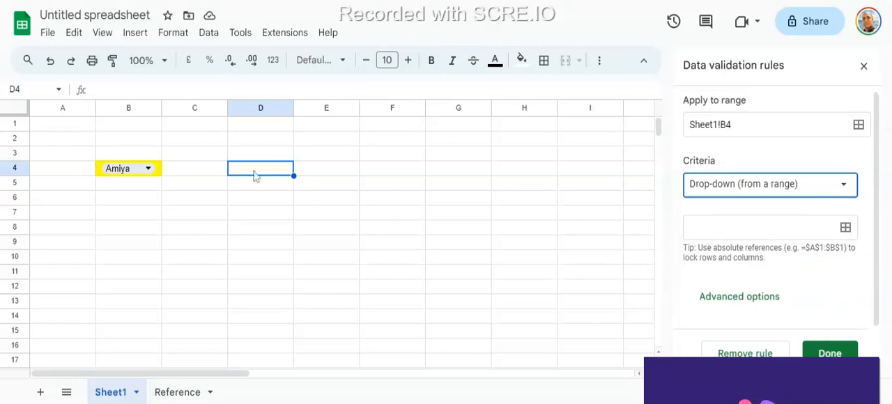
- Set the rule's source range to Reference!A1:A5, save the rule and return to Sheet1
{"action": "left_click", "coordinate": [845, 229]}
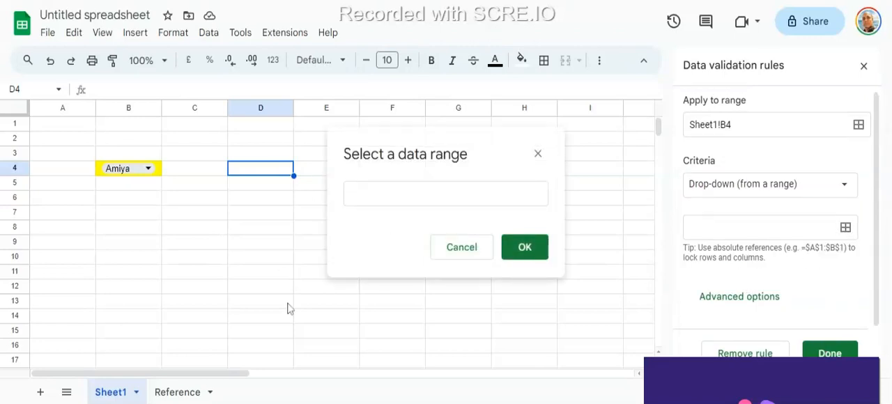
{"action": "left_click", "coordinate": [178, 393]}
{"action": "left_click_drag", "start_coordinate": [67, 124], "coordinate": [64, 184]}
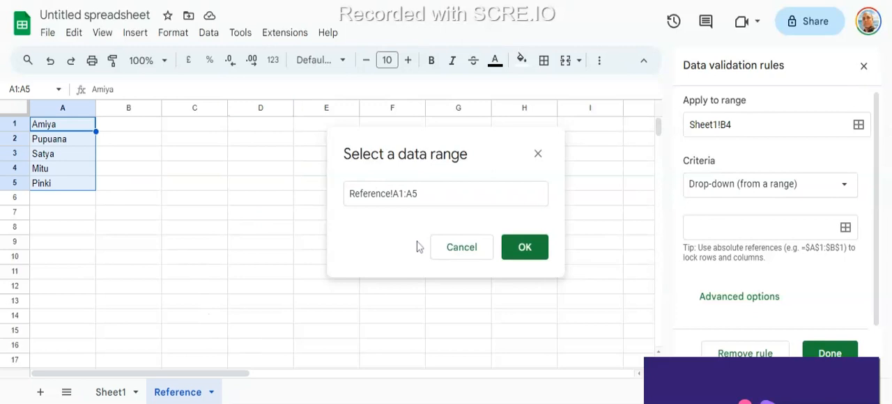
{"action": "left_click", "coordinate": [526, 249]}
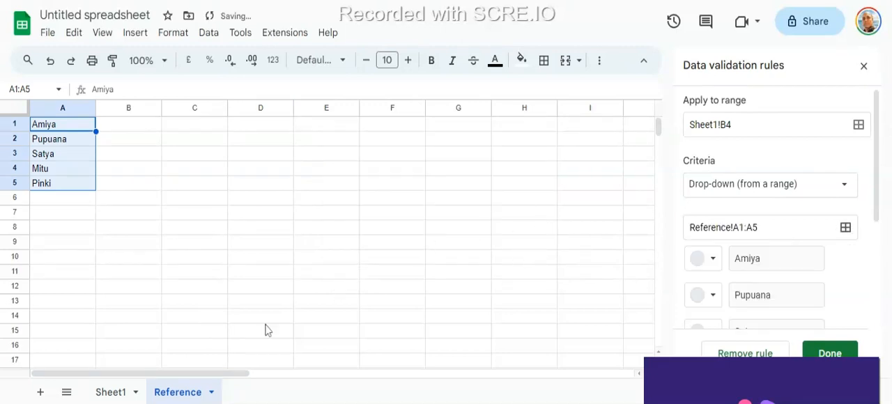
{"action": "left_click", "coordinate": [830, 353]}
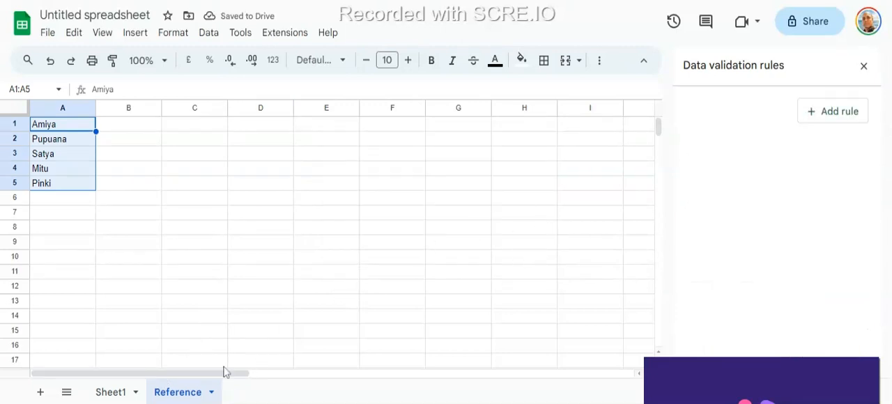
{"action": "left_click", "coordinate": [119, 393]}
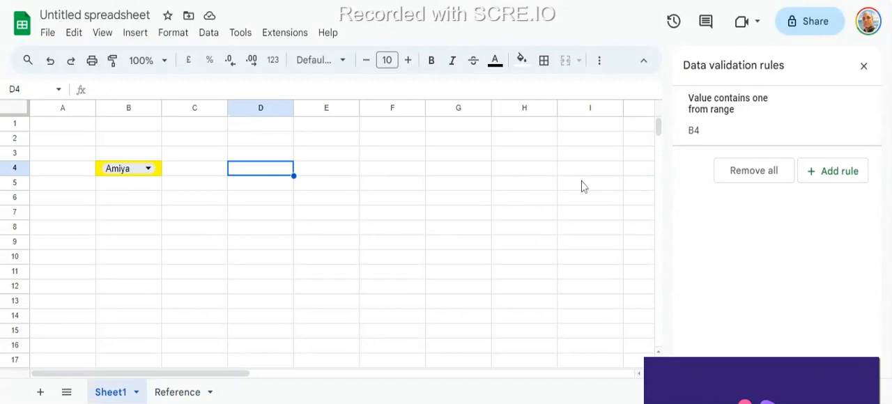
{"action": "type", "text": "A"}
{"action": "key", "text": "BackSpace"}
{"action": "key", "text": "Return"}
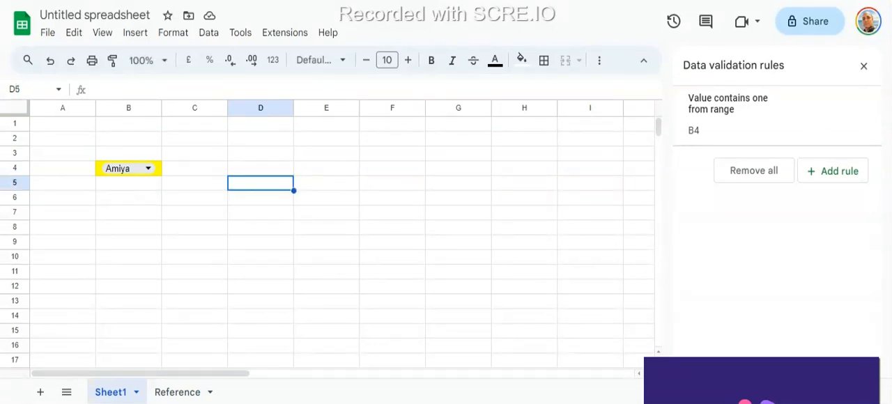
{"action": "key", "text": "Up"}
{"action": "key", "text": "Up"}
{"action": "key", "text": "Down"}
{"action": "key", "text": "Right"}
{"action": "key", "text": "Left"}
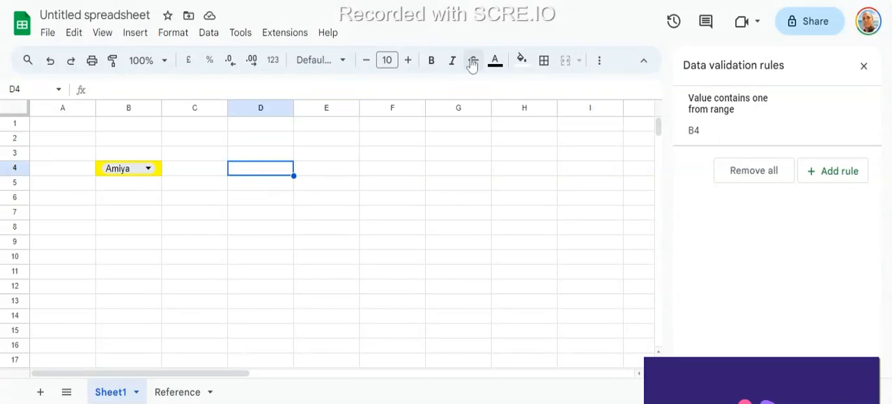
- Try yellow and blue fill colours on cell D4
{"action": "left_click", "coordinate": [522, 61]}
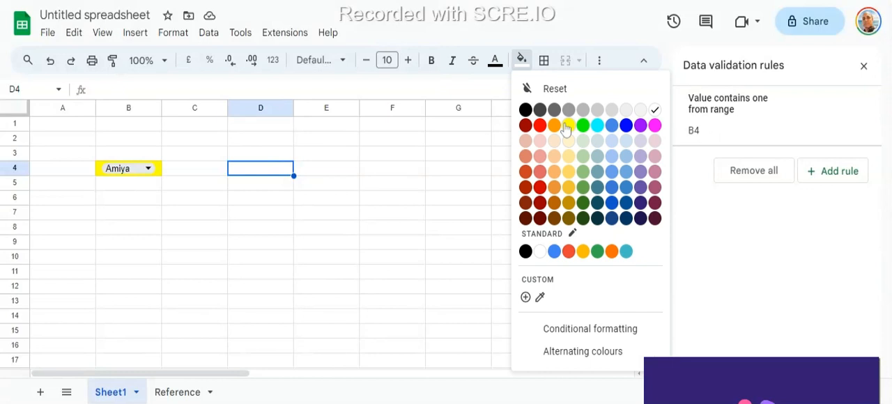
{"action": "left_click", "coordinate": [569, 125]}
{"action": "left_click", "coordinate": [522, 61]}
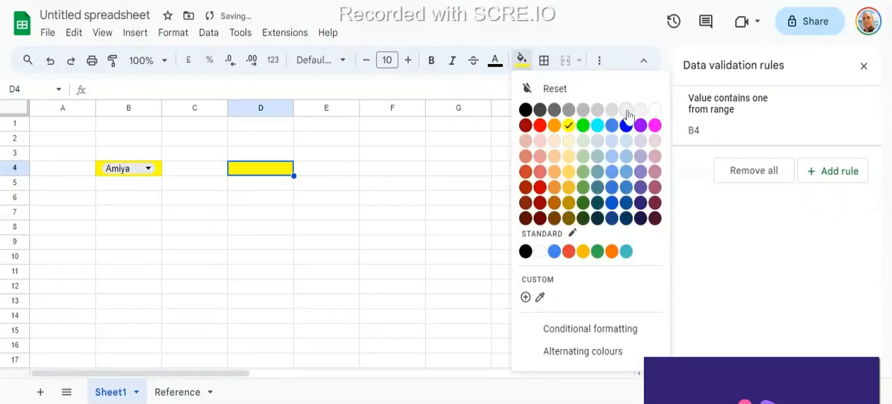
{"action": "left_click", "coordinate": [625, 124]}
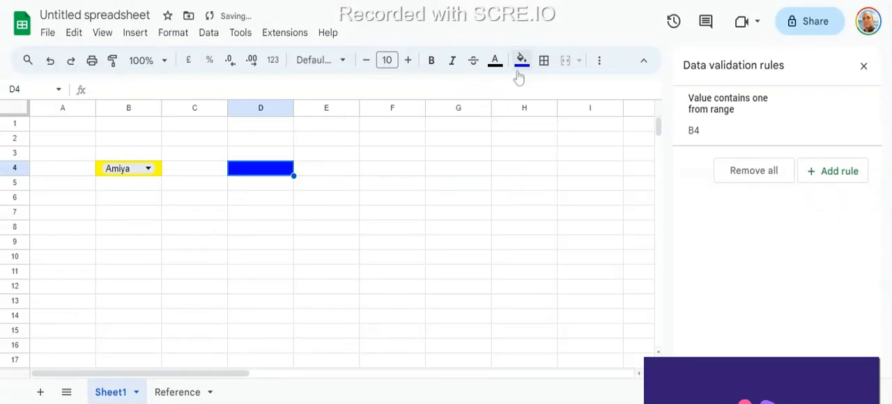
- Fill cell D4 with purple
{"action": "left_click", "coordinate": [522, 61]}
{"action": "left_click", "coordinate": [642, 127]}
{"action": "left_click", "coordinate": [339, 187]}
{"action": "left_click", "coordinate": [269, 173]}
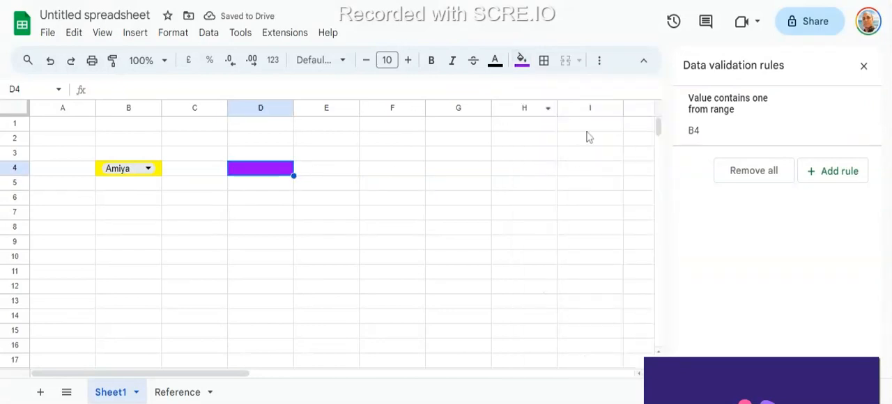
- Review the criteria, source range and items of B4's data validation rule and close it
{"action": "left_click", "coordinate": [747, 144]}
{"action": "scroll", "coordinate": [810, 277], "scroll_direction": "down", "scroll_amount": 5}
{"action": "scroll", "coordinate": [806, 291], "scroll_direction": "up", "scroll_amount": 5}
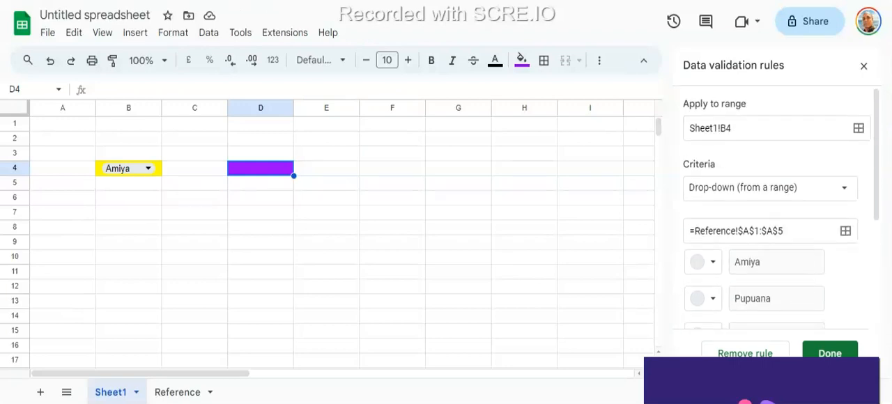
{"action": "left_click", "coordinate": [830, 353]}
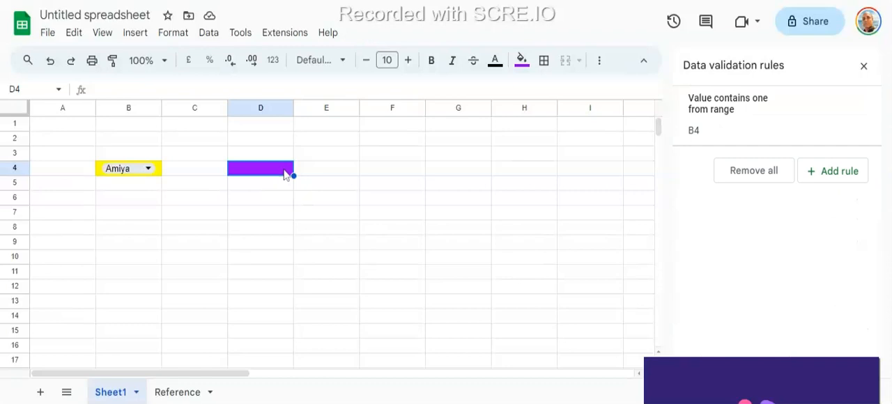
- Enter the same first name that B4 holds as plain text in cell D4
{"action": "type", "text": "AMiya"}
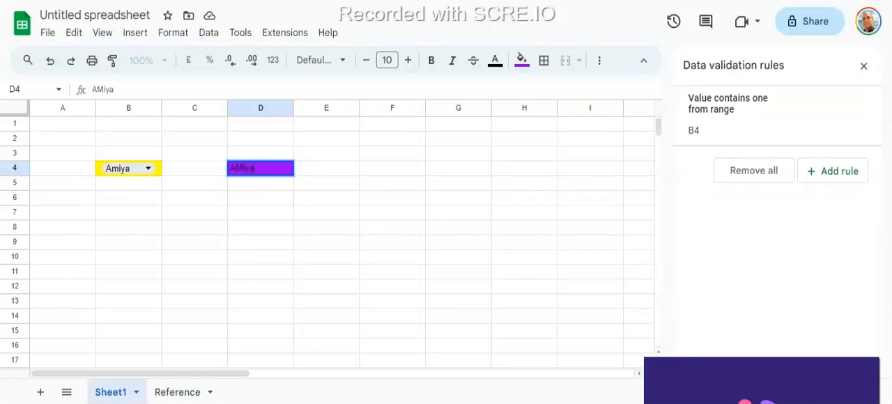
{"action": "key", "text": "Return"}
{"action": "key", "text": "Up"}
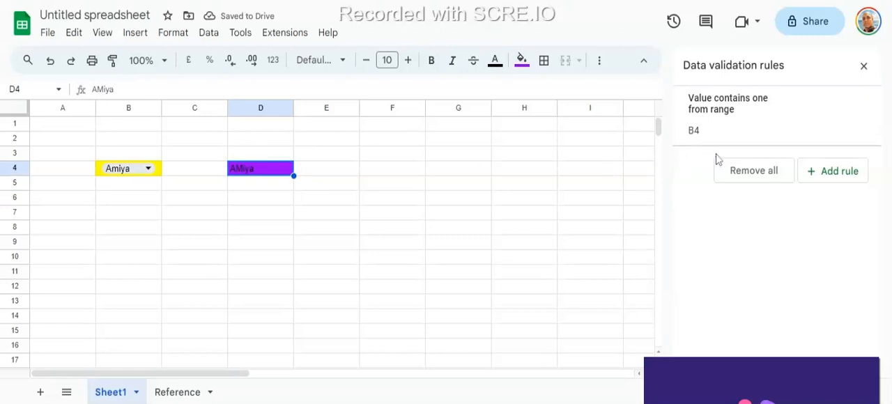
- Delete B4's data validation rule and add one for D4 with the criteria Drop-down (from a range)
{"action": "left_click", "coordinate": [862, 117]}
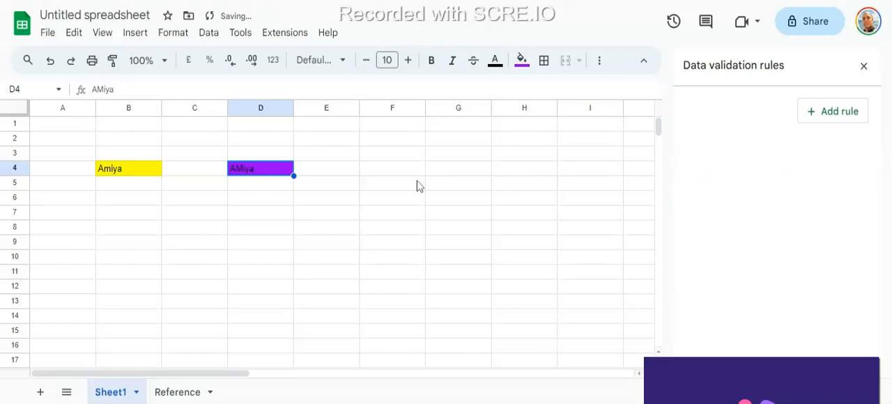
{"action": "left_click", "coordinate": [122, 172]}
{"action": "left_click", "coordinate": [260, 173]}
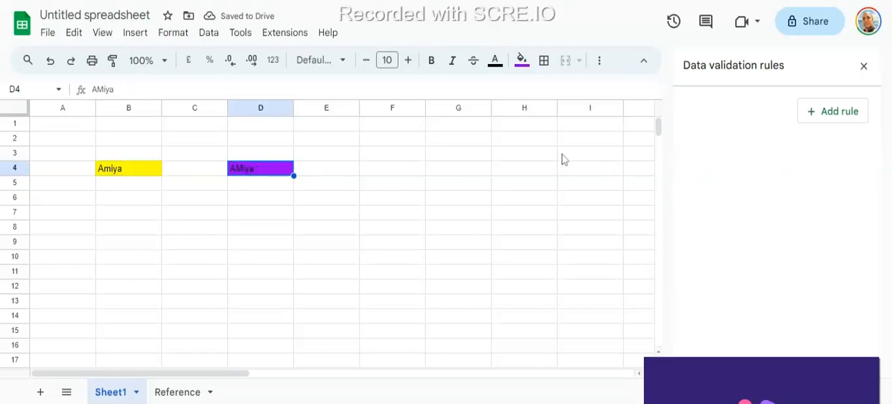
{"action": "left_click", "coordinate": [815, 114]}
{"action": "left_click_drag", "start_coordinate": [774, 234], "coordinate": [698, 238]}
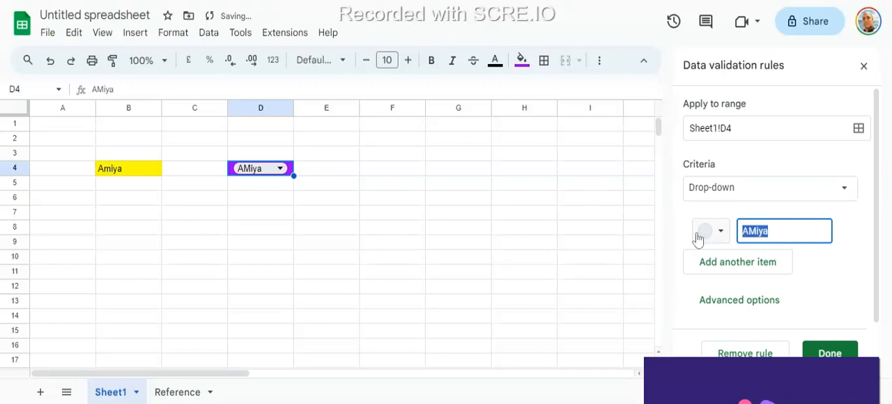
{"action": "left_click", "coordinate": [840, 190]}
{"action": "left_click", "coordinate": [784, 210]}
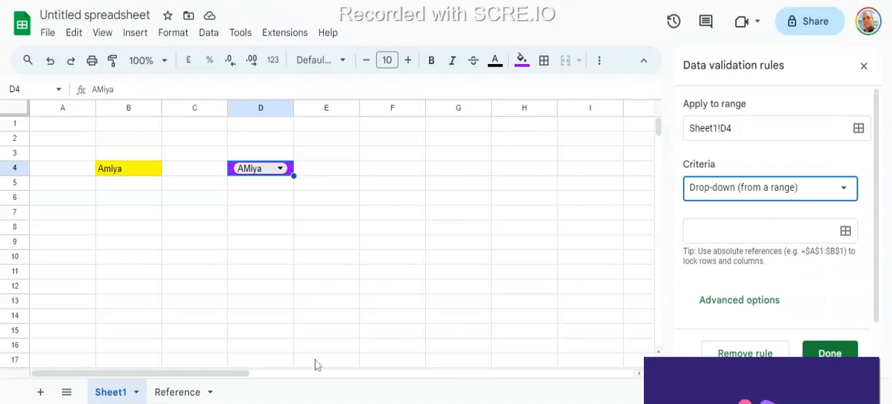
- Set the source range of D4's rule to Reference!A1:A5 and save the rule
{"action": "left_click", "coordinate": [198, 395]}
{"action": "left_click_drag", "start_coordinate": [66, 126], "coordinate": [63, 187]}
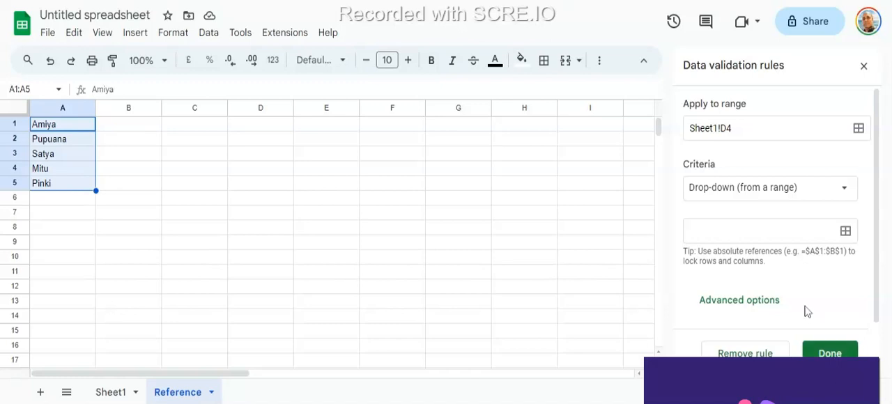
{"action": "scroll", "coordinate": [808, 311], "scroll_direction": "down", "scroll_amount": 1}
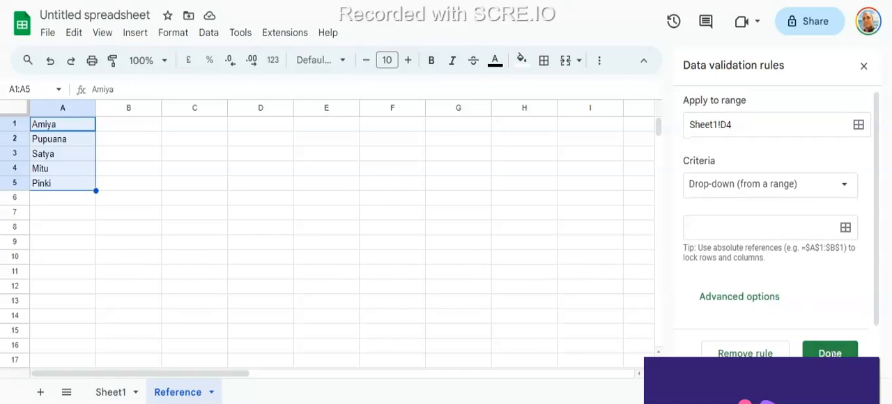
{"action": "left_click", "coordinate": [846, 228]}
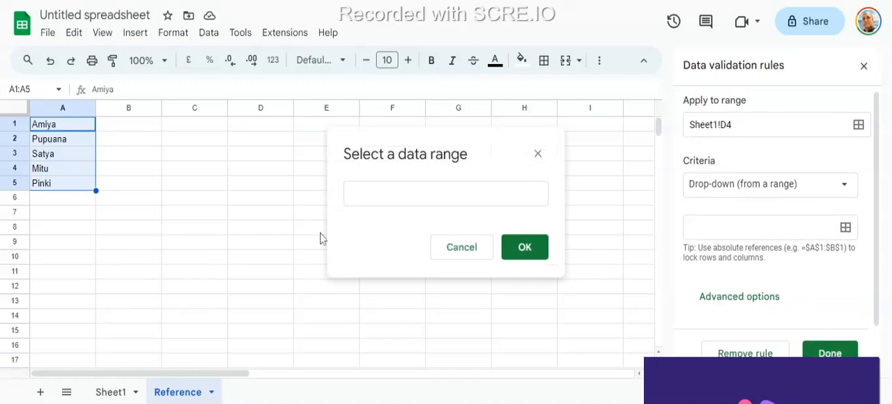
{"action": "left_click_drag", "start_coordinate": [76, 125], "coordinate": [72, 185]}
{"action": "left_click", "coordinate": [529, 251]}
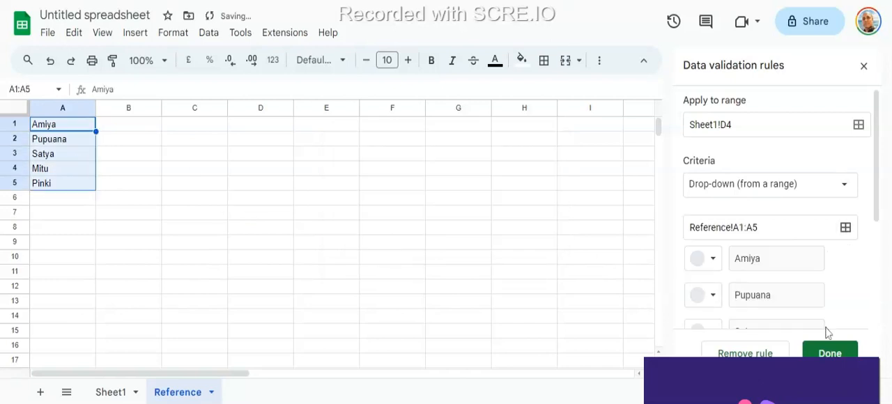
{"action": "left_click", "coordinate": [830, 353]}
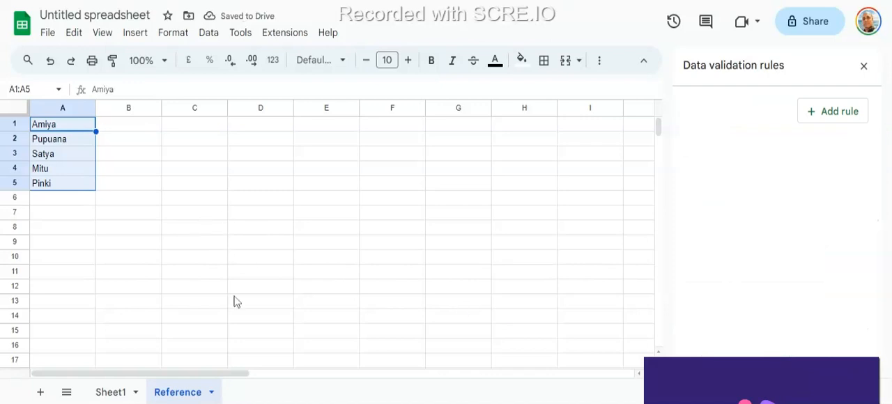
- Return to Sheet1 and choose the second name from D4's drop-down list
{"action": "left_click", "coordinate": [112, 393]}
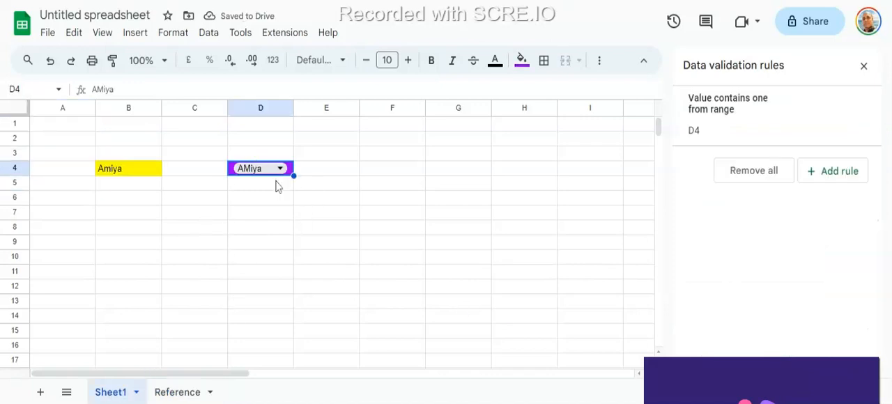
{"action": "left_click", "coordinate": [288, 172]}
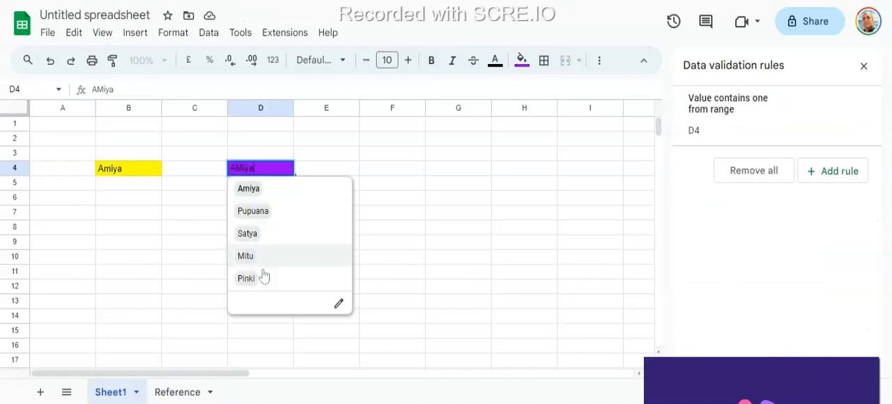
{"action": "left_click", "coordinate": [257, 216]}
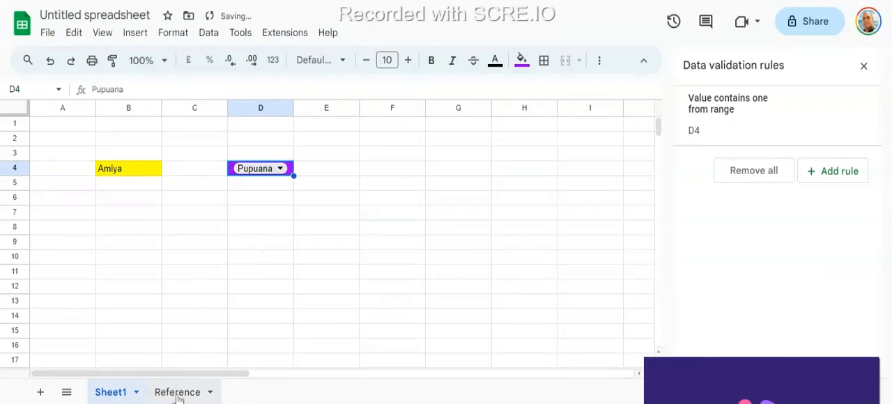
- Add another first name in cell A6 of the Reference sheet, below the existing list
{"action": "left_click", "coordinate": [179, 396]}
{"action": "left_click", "coordinate": [59, 184]}
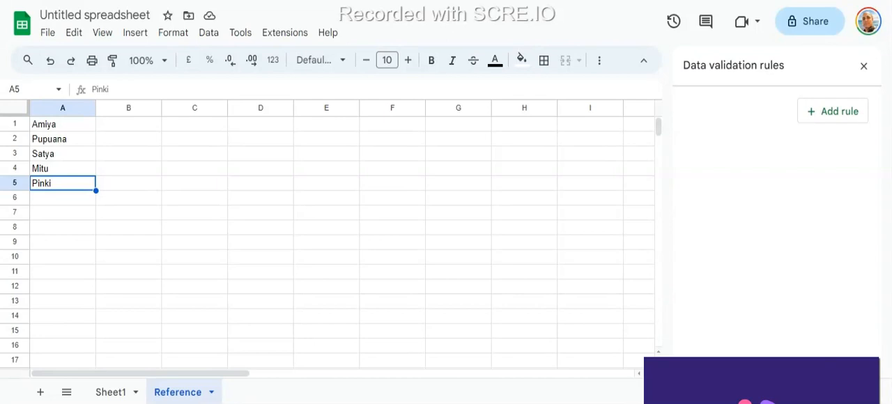
{"action": "left_click", "coordinate": [63, 198]}
{"action": "type", "text": "Tapan"}
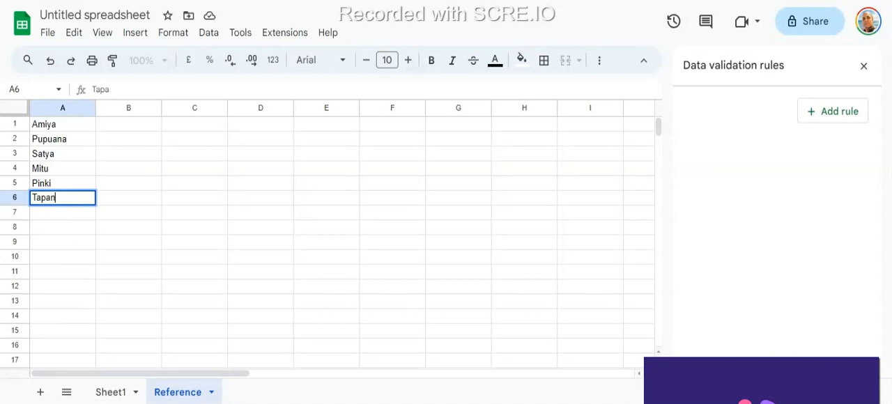
{"action": "key", "text": "Return"}
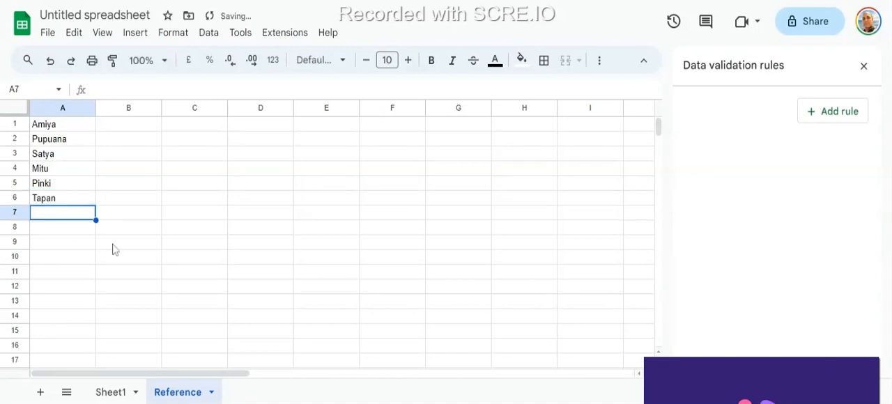
- Return to Sheet1 and check D4's drop-down options for the newly added name
{"action": "left_click", "coordinate": [109, 392]}
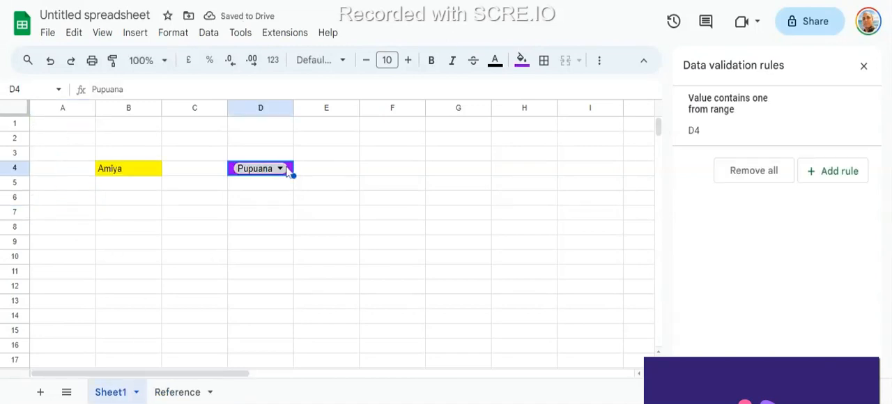
{"action": "left_click", "coordinate": [281, 169]}
{"action": "left_click", "coordinate": [412, 142]}
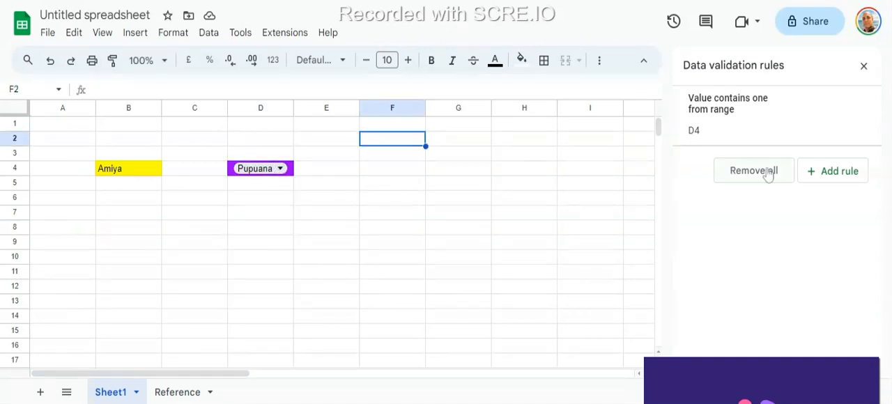
{"action": "left_click", "coordinate": [257, 171]}
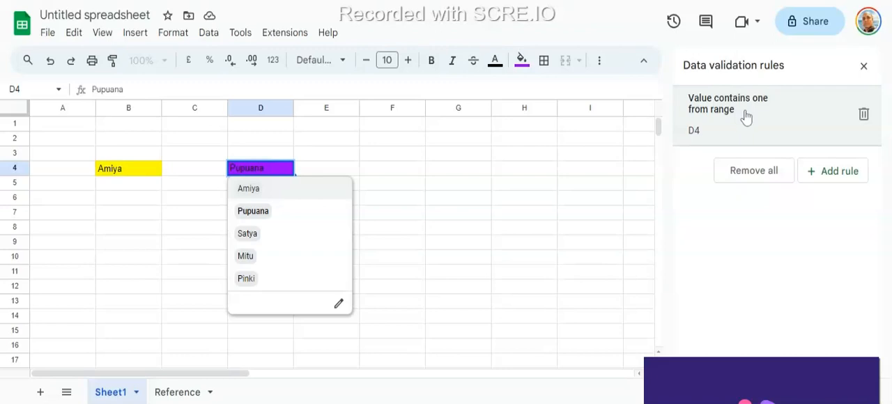
- Change the source range of D4's data validation rule to the whole column Reference!A:A
{"action": "left_click", "coordinate": [745, 118]}
{"action": "left_click", "coordinate": [845, 232]}
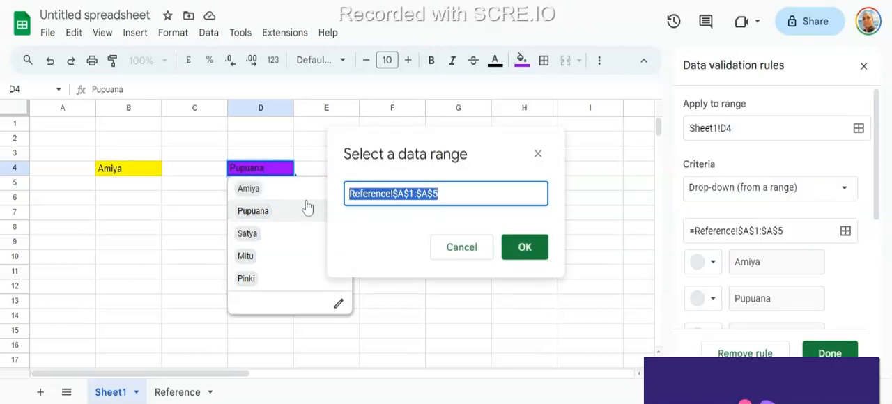
{"action": "key", "text": "BackSpace"}
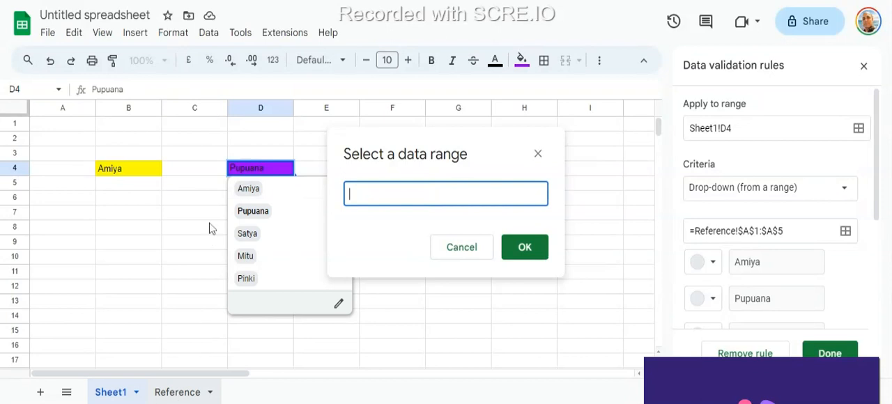
{"action": "left_click", "coordinate": [177, 392]}
{"action": "left_click", "coordinate": [62, 108]}
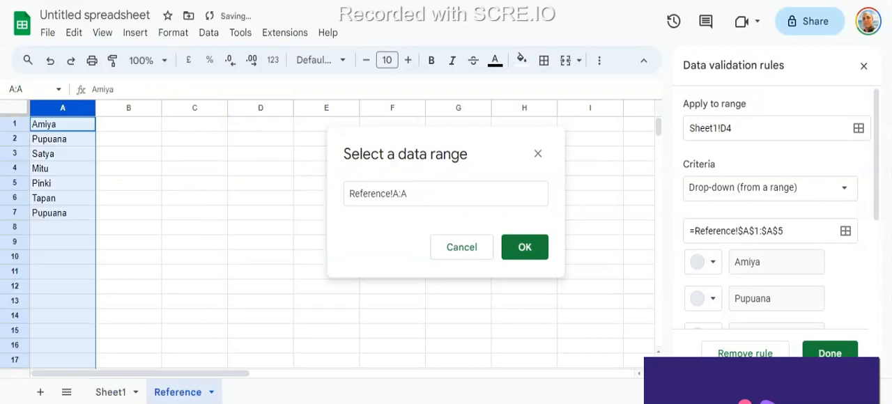
{"action": "left_click", "coordinate": [534, 255]}
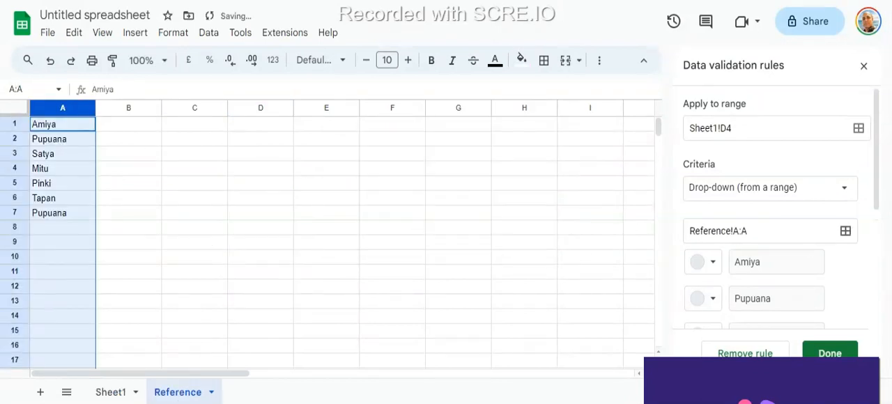
- Check D4's drop-down options on Sheet1 again and go back to the Reference sheet
{"action": "left_click", "coordinate": [110, 392]}
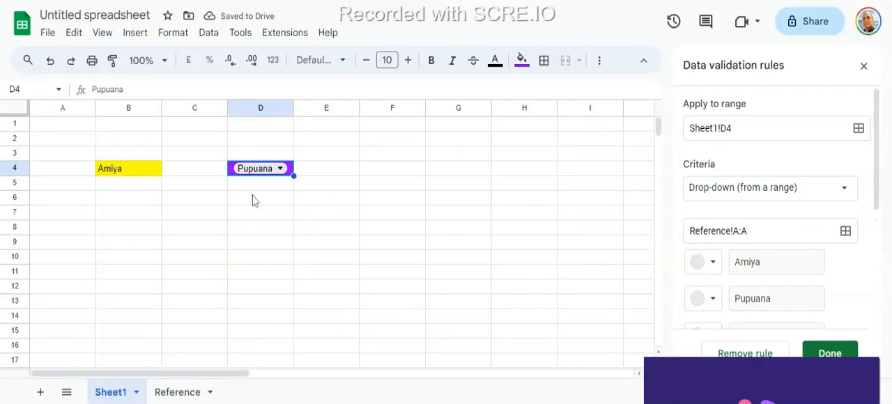
{"action": "left_click", "coordinate": [277, 171]}
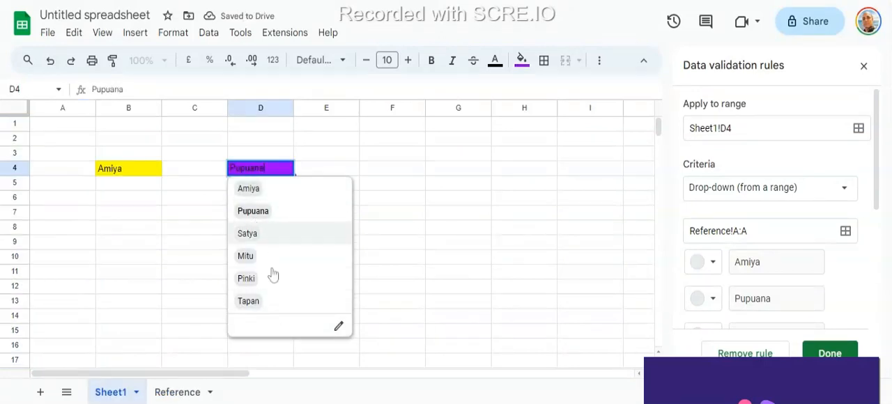
{"action": "left_click", "coordinate": [392, 174]}
{"action": "left_click", "coordinate": [179, 392]}
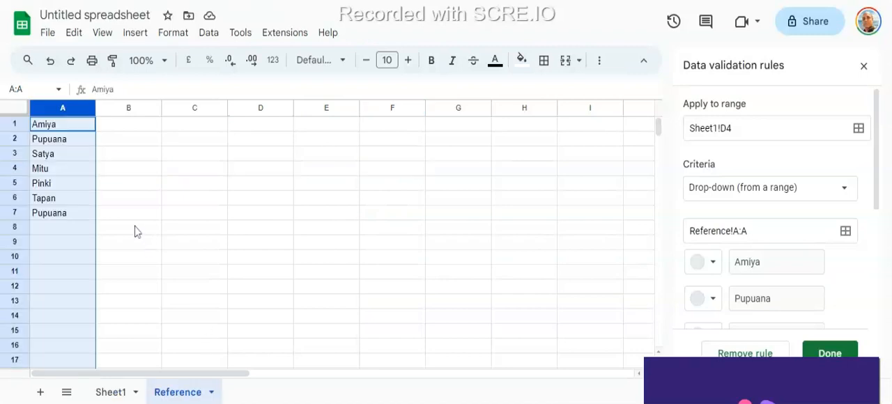
- Add another first name in cell A8 of the Reference sheet, directly below the existing list
{"action": "left_click", "coordinate": [75, 232]}
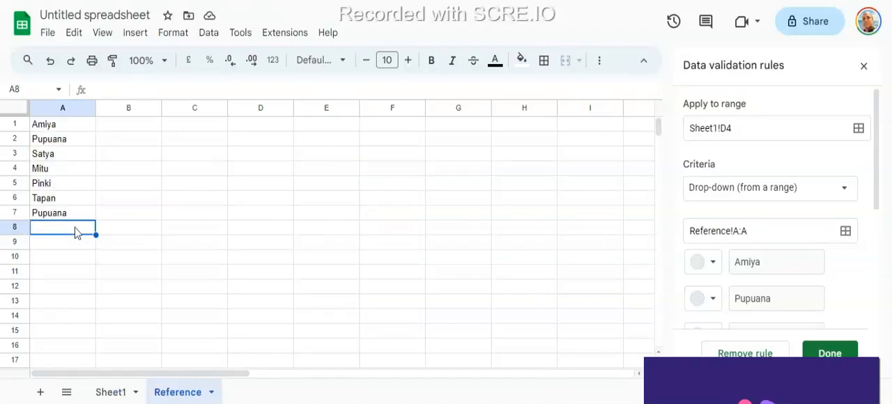
{"action": "type", "text": "Umesh"}
{"action": "key", "text": "Return"}
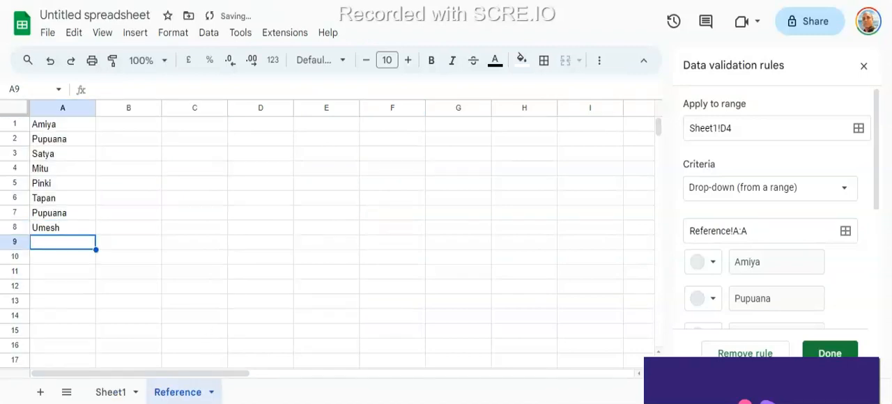
- Check D4's drop-down options on Sheet1 for the added name and look through the items of its validation rule
{"action": "left_click", "coordinate": [97, 394]}
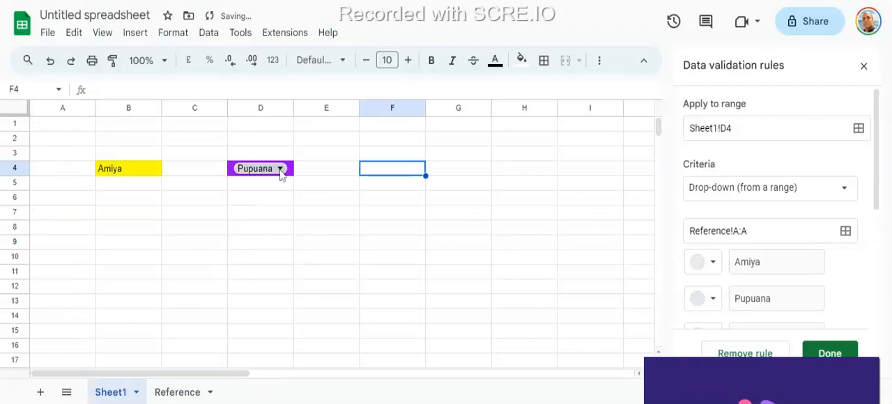
{"action": "left_click", "coordinate": [281, 170]}
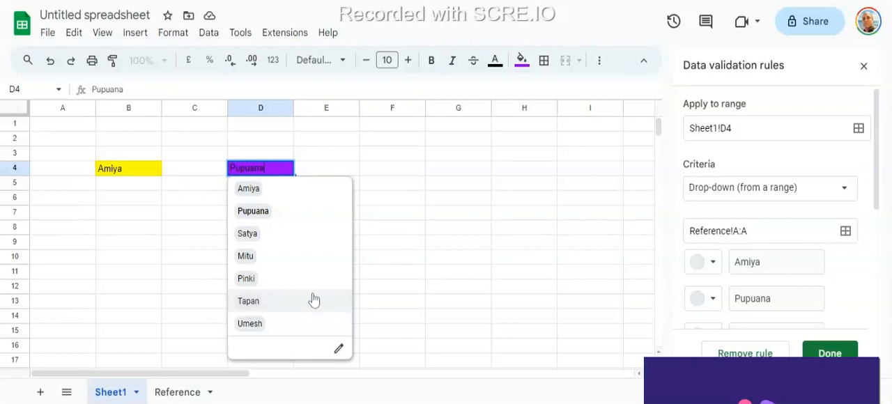
{"action": "left_click", "coordinate": [428, 173]}
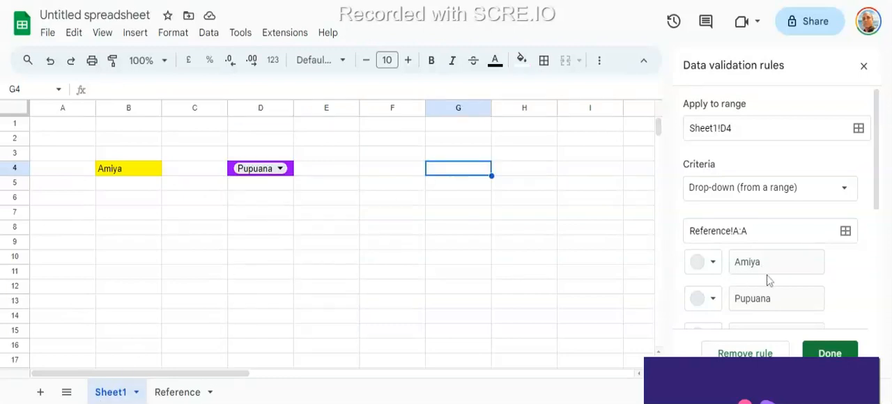
{"action": "scroll", "coordinate": [788, 276], "scroll_direction": "down", "scroll_amount": 5}
{"action": "scroll", "coordinate": [797, 295], "scroll_direction": "up", "scroll_amount": 5}
- Set the text colour of cell F4 on Sheet1 to cyan
{"action": "left_click", "coordinate": [382, 157]}
{"action": "left_click", "coordinate": [397, 174]}
{"action": "left_click", "coordinate": [221, 233]}
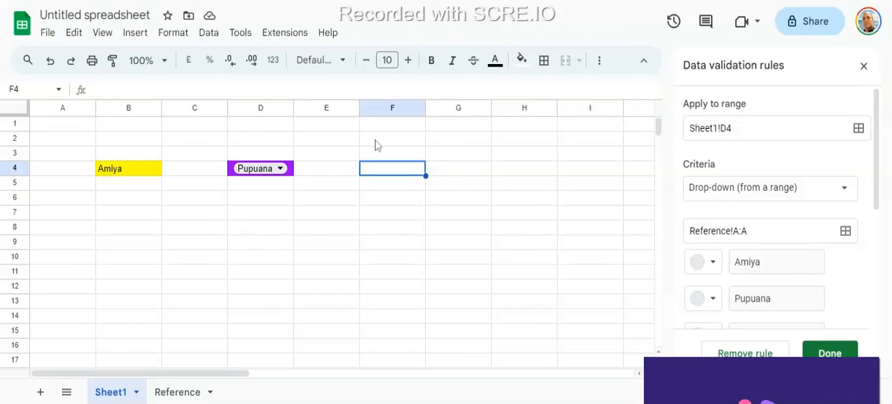
{"action": "left_click", "coordinate": [495, 61]}
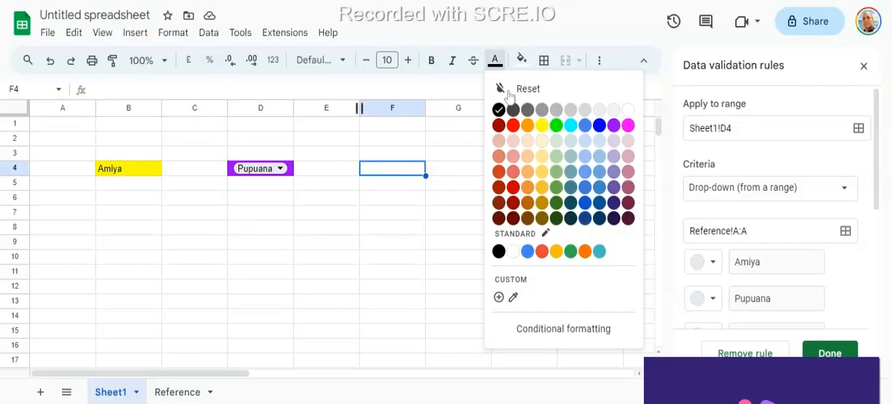
{"action": "left_click", "coordinate": [570, 129]}
{"action": "left_click", "coordinate": [428, 200]}
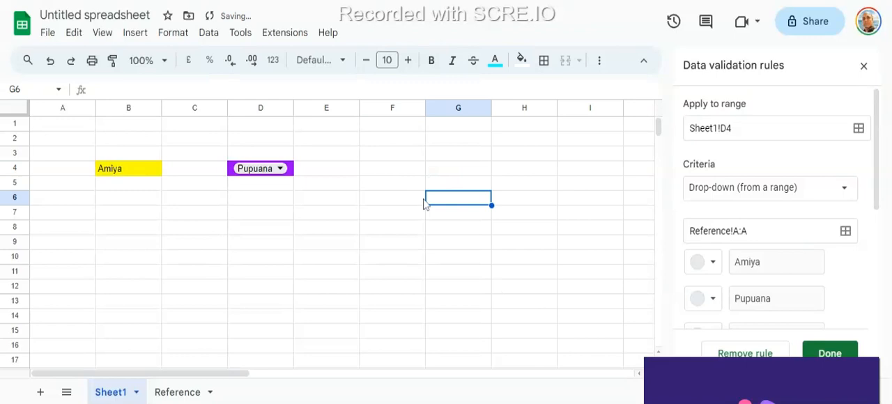
{"action": "left_click", "coordinate": [397, 172]}
{"action": "left_click", "coordinate": [495, 63]}
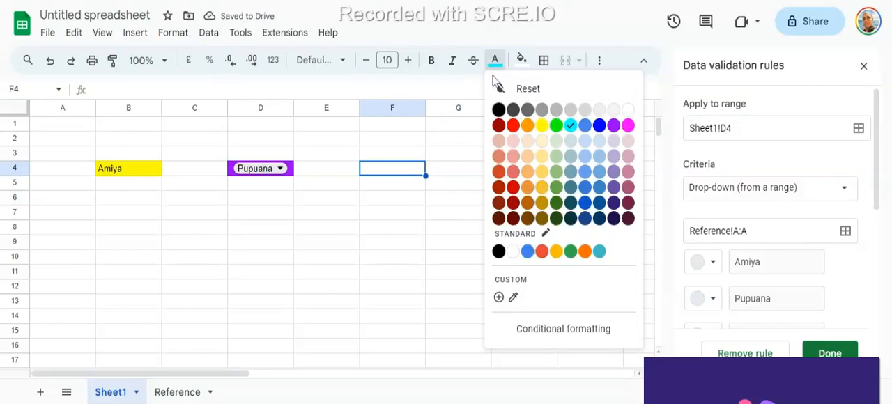
{"action": "left_click", "coordinate": [570, 125]}
{"action": "left_click", "coordinate": [430, 208]}
{"action": "left_click", "coordinate": [412, 206]}
{"action": "left_click", "coordinate": [401, 173]}
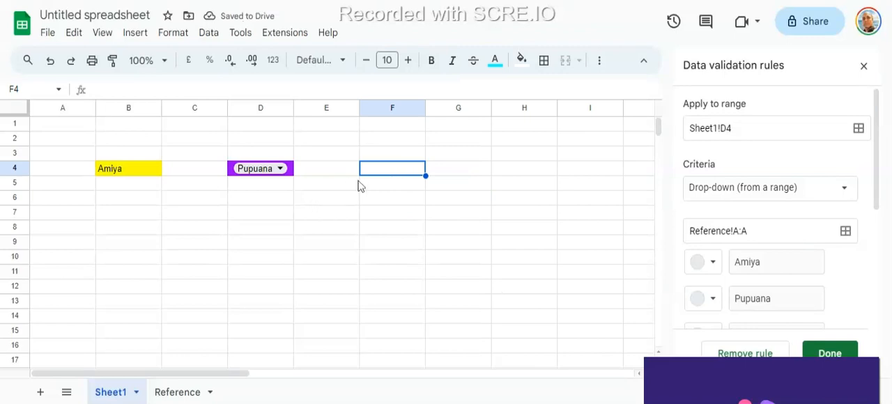
{"action": "left_click", "coordinate": [334, 197]}
- Fill cell F4 with cyan and set its text colour to black
{"action": "left_click", "coordinate": [408, 168]}
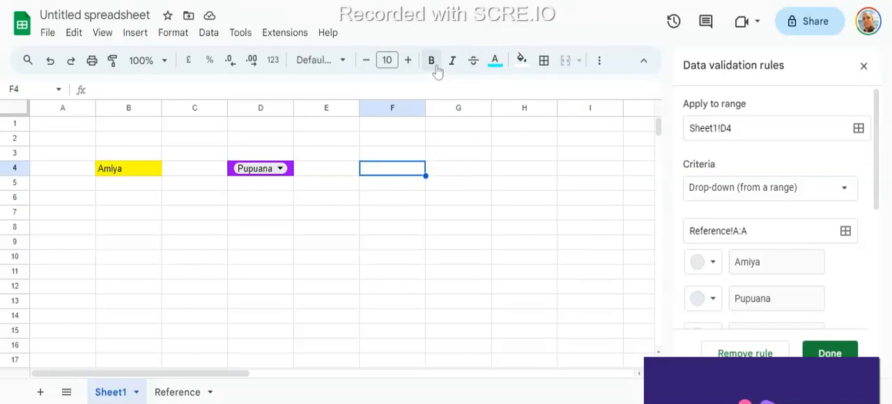
{"action": "left_click", "coordinate": [520, 59]}
{"action": "left_click", "coordinate": [597, 125]}
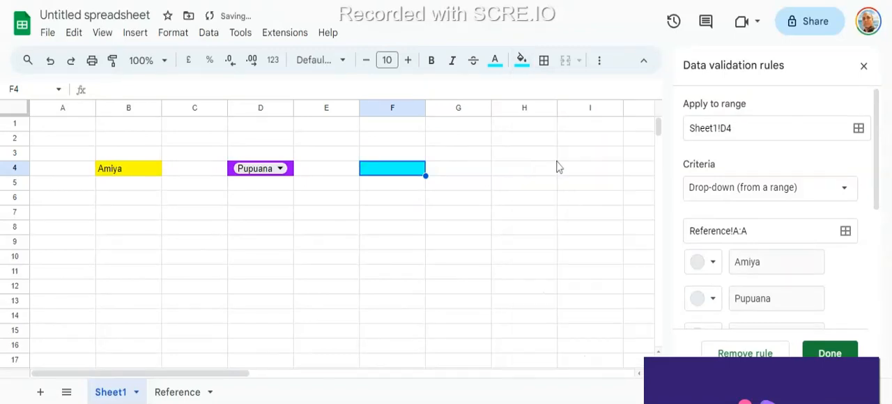
{"action": "left_click", "coordinate": [495, 65]}
{"action": "left_click", "coordinate": [498, 111]}
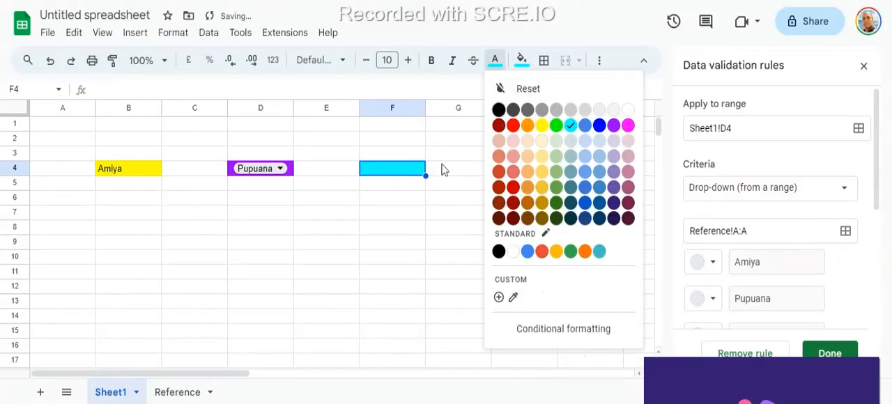
- Keep D4's data validation criterion as Drop-down (from a range) and finish editing that rule
{"action": "left_click", "coordinate": [208, 32]}
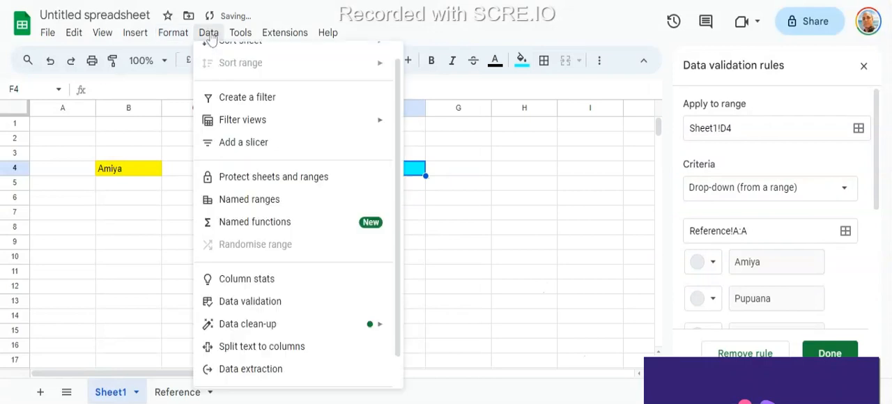
{"action": "left_click", "coordinate": [251, 301]}
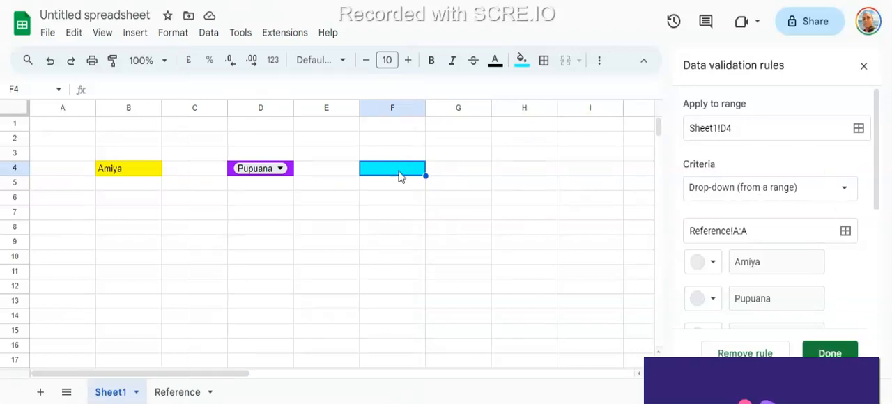
{"action": "left_click", "coordinate": [843, 192]}
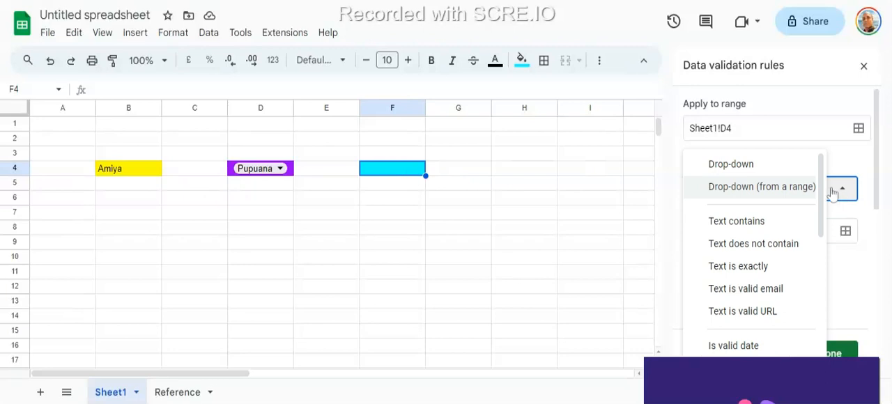
{"action": "left_click", "coordinate": [796, 189]}
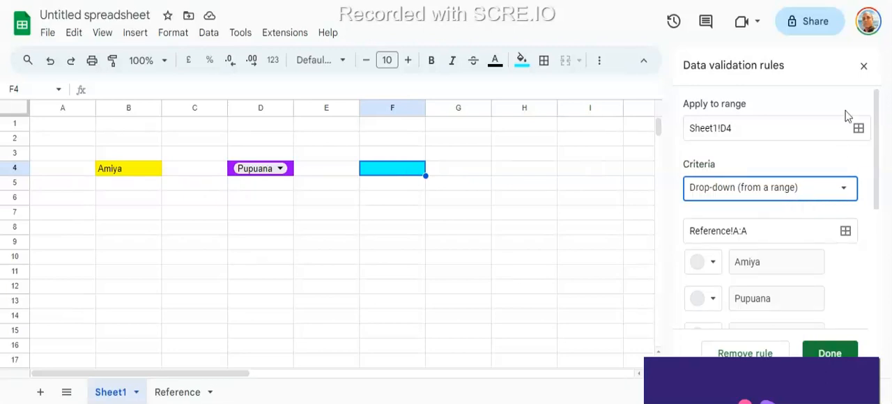
{"action": "left_click", "coordinate": [829, 353]}
- Add a data validation rule for Sheet1!F4 with the Drop-down (from a range) criterion and go to the Reference sheet
{"action": "left_click", "coordinate": [363, 213]}
{"action": "left_click", "coordinate": [402, 175]}
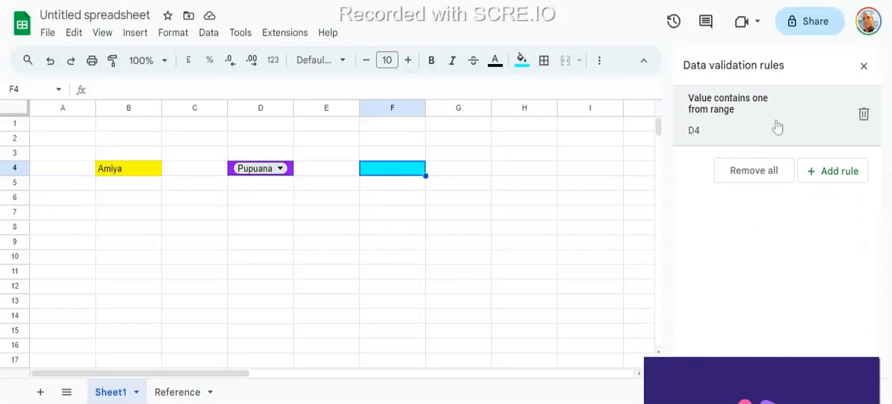
{"action": "left_click", "coordinate": [843, 180]}
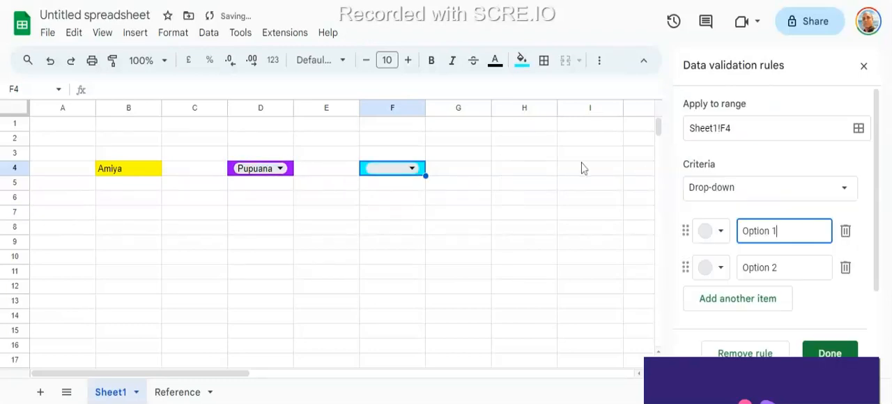
{"action": "left_click", "coordinate": [846, 190]}
{"action": "left_click", "coordinate": [767, 209]}
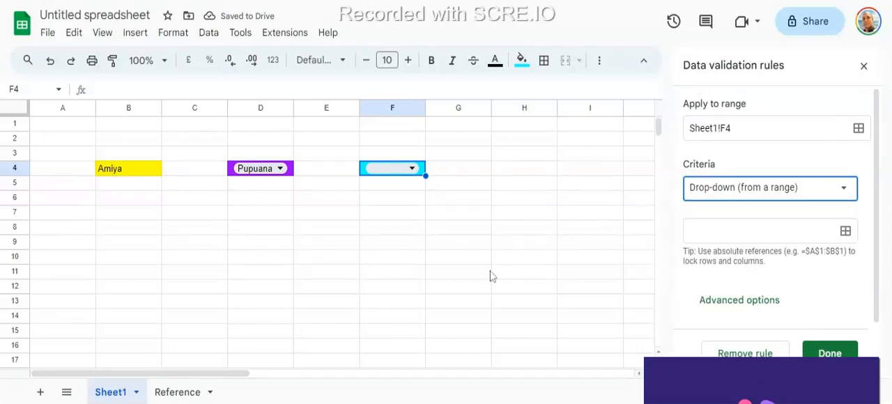
{"action": "left_click", "coordinate": [177, 392]}
- Try to use column A of the Reference sheet as the source of F4's drop-down rule
{"action": "left_click_drag", "start_coordinate": [81, 125], "coordinate": [63, 244]}
{"action": "left_click", "coordinate": [69, 108]}
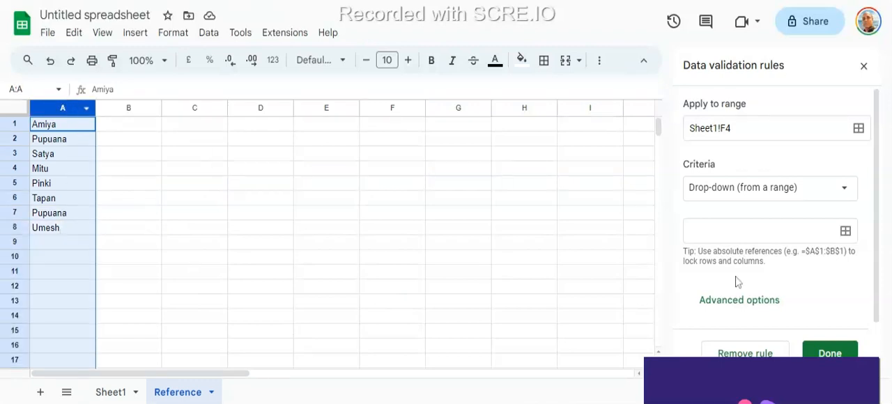
{"action": "left_click", "coordinate": [840, 352]}
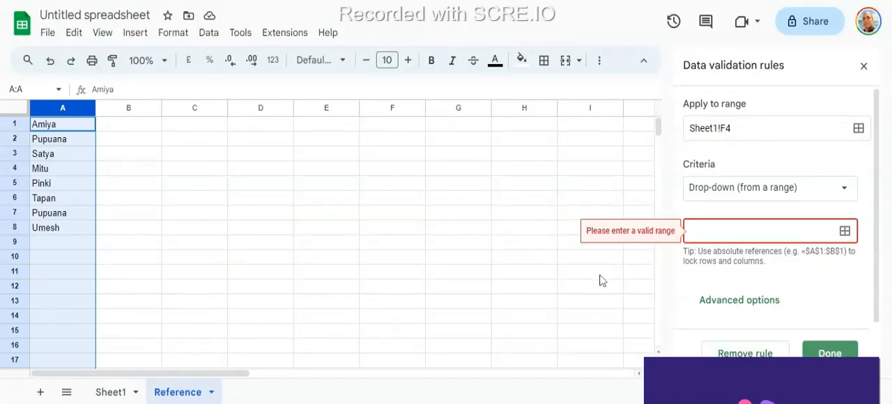
{"action": "left_click", "coordinate": [846, 231]}
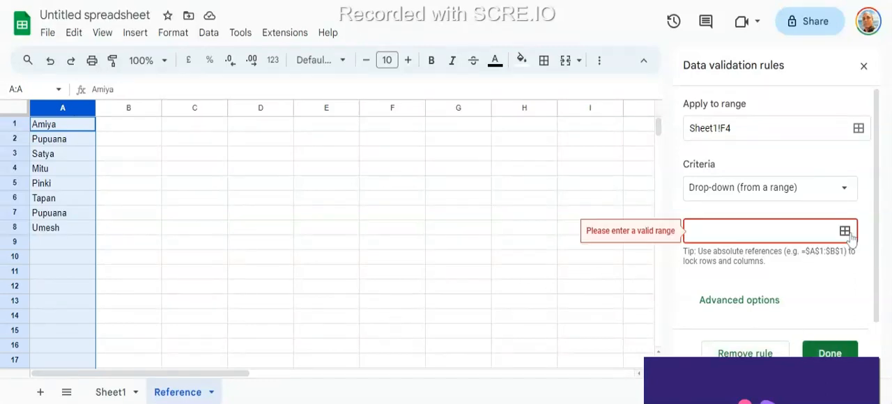
{"action": "left_click", "coordinate": [446, 194]}
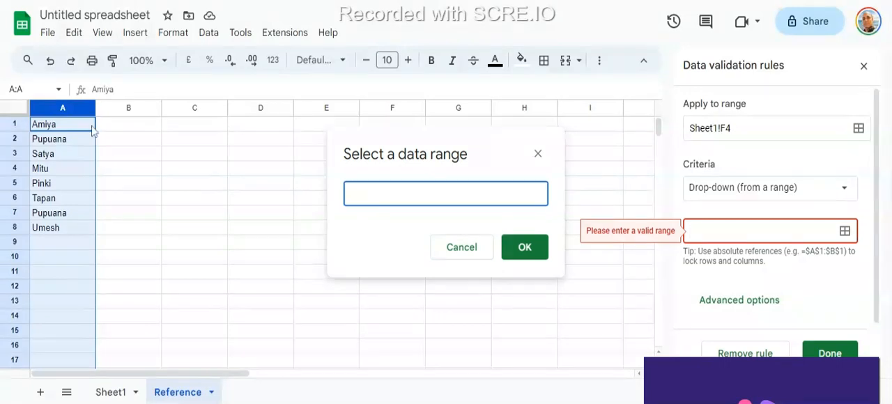
{"action": "left_click", "coordinate": [74, 108]}
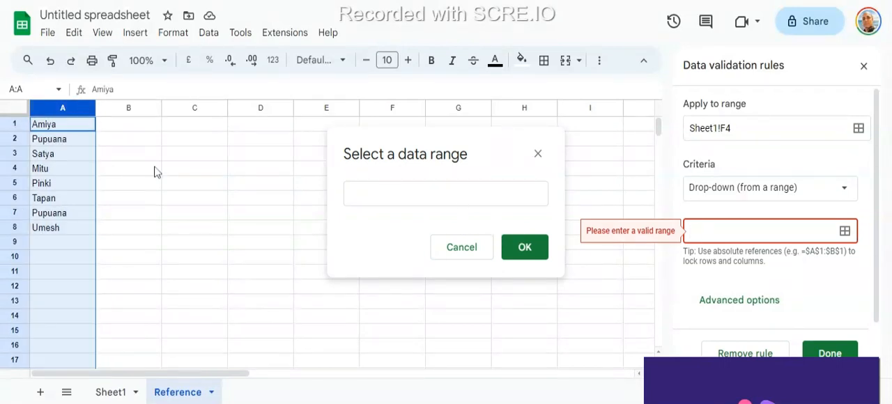
{"action": "left_click", "coordinate": [524, 248]}
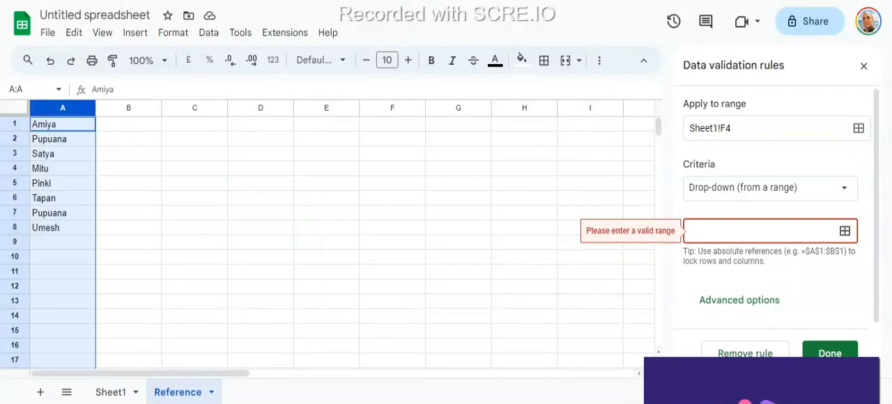
{"action": "left_click", "coordinate": [846, 232]}
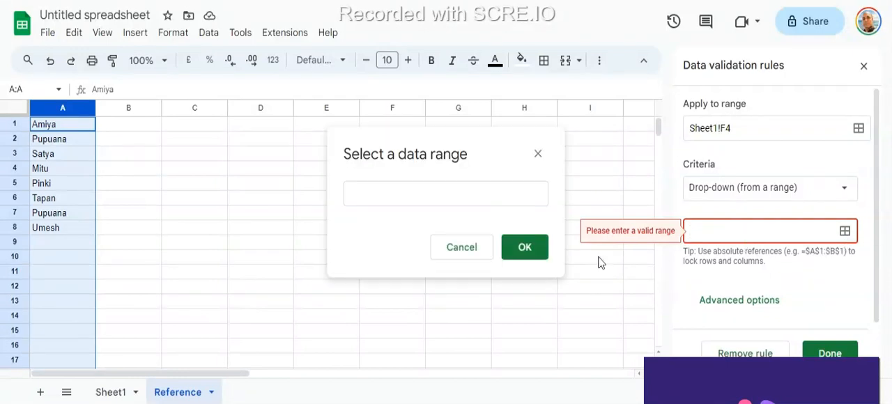
{"action": "left_click", "coordinate": [462, 252]}
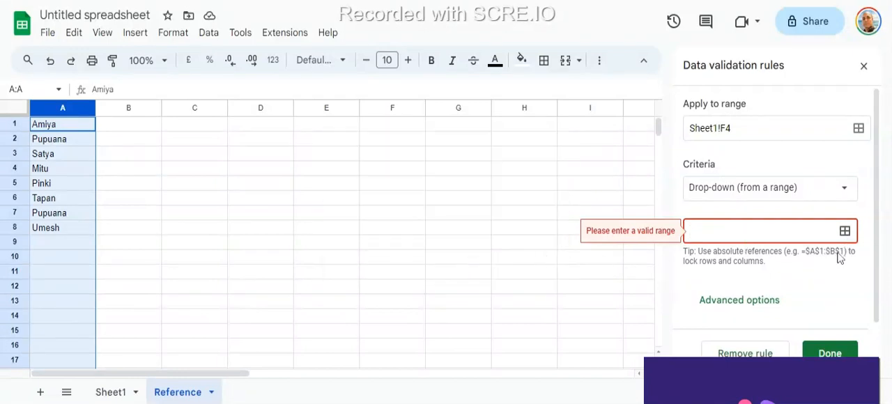
- Set the source range of F4's drop-down rule to the whole column Reference!A:A and save the rule
{"action": "left_click", "coordinate": [845, 232]}
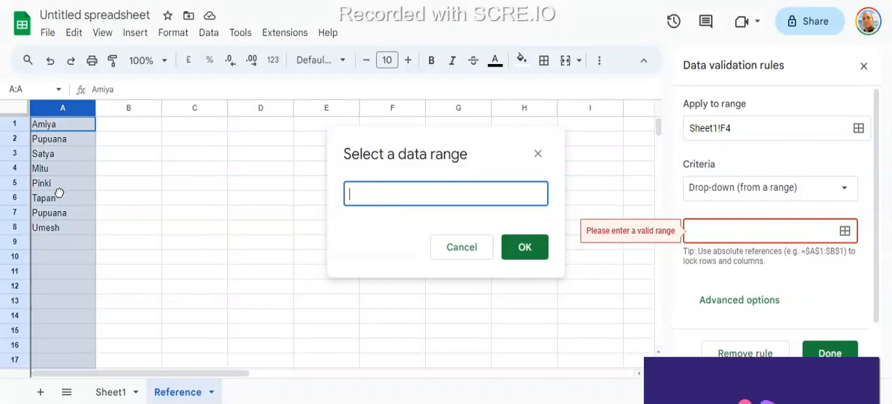
{"action": "left_click_drag", "start_coordinate": [70, 143], "coordinate": [60, 239]}
{"action": "left_click", "coordinate": [77, 108]}
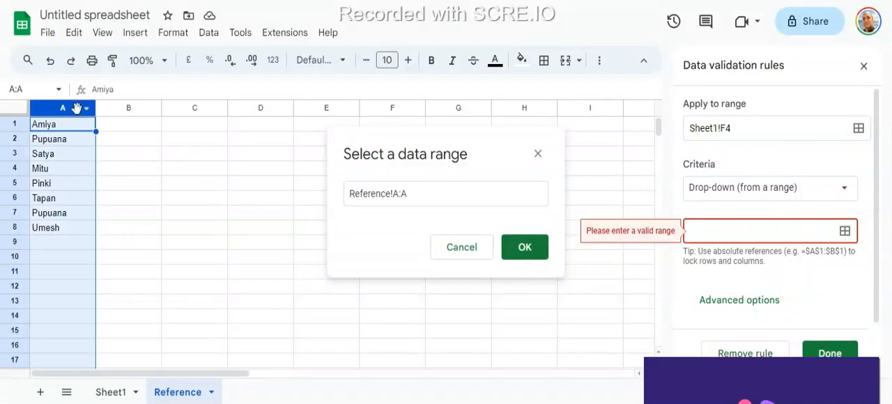
{"action": "left_click", "coordinate": [528, 248]}
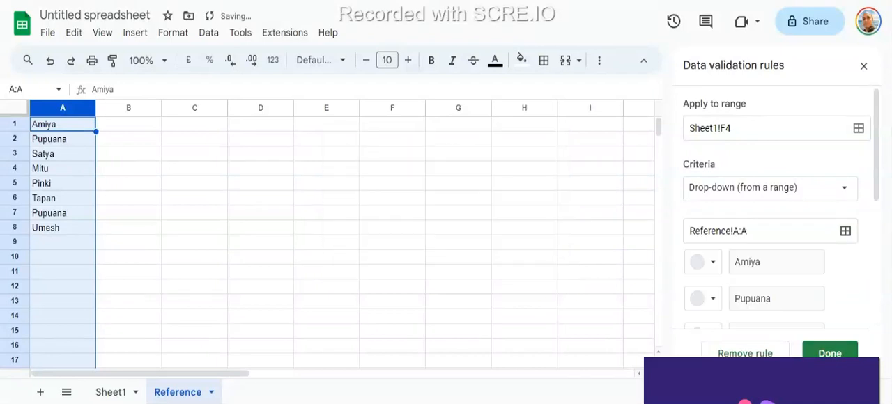
{"action": "left_click", "coordinate": [830, 354]}
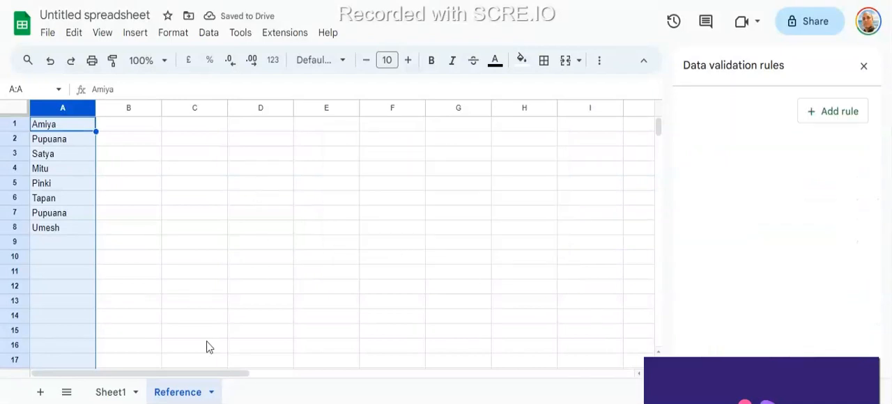
- Return to Sheet1 and check the drop-down options offered in cell F4
{"action": "left_click", "coordinate": [115, 393]}
{"action": "left_click", "coordinate": [411, 172]}
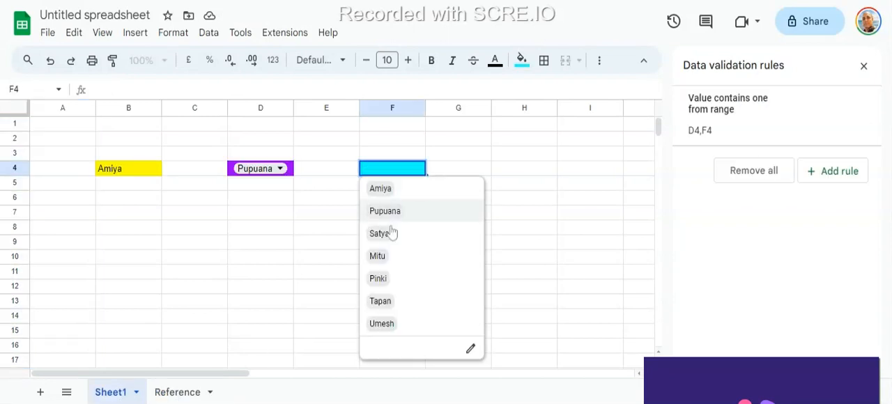
{"action": "left_click", "coordinate": [584, 183]}
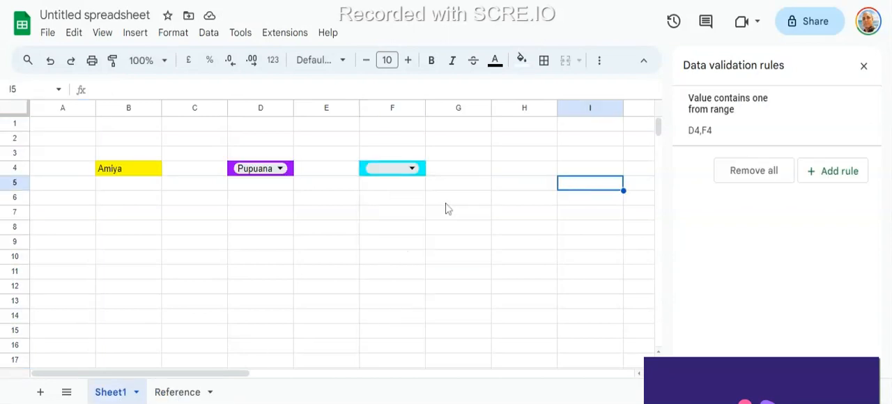
- Clear the contents of A1:I10 on Sheet1 and remove all data validation rules from that range
{"action": "left_click_drag", "start_coordinate": [50, 129], "coordinate": [571, 255]}
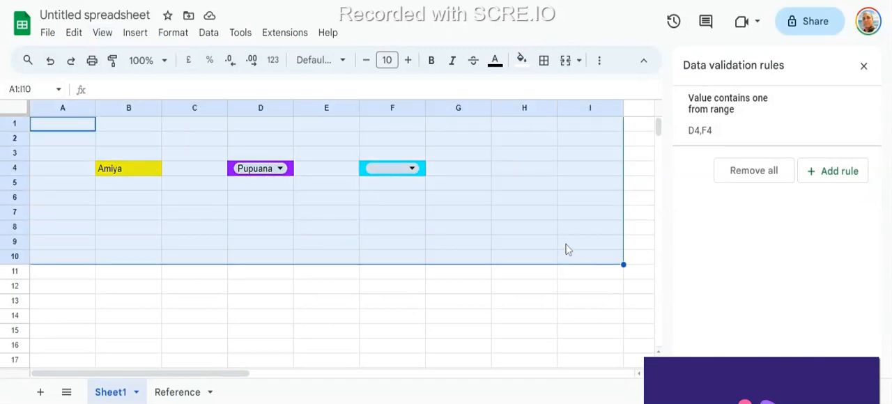
{"action": "key", "text": "Delete"}
{"action": "left_click", "coordinate": [208, 32]}
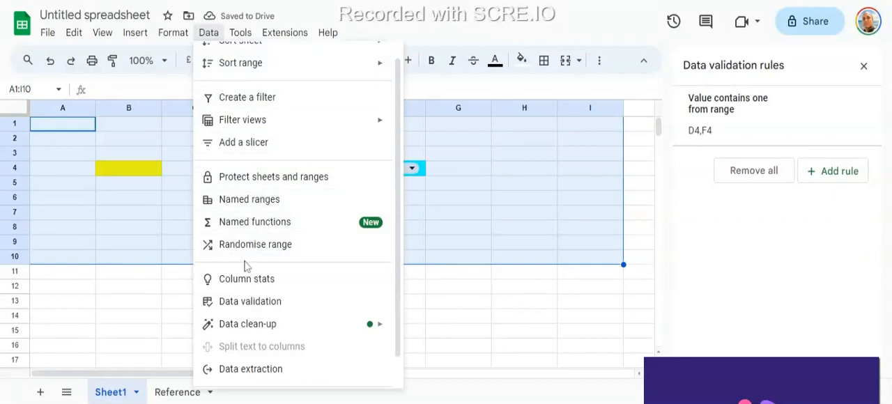
{"action": "left_click", "coordinate": [270, 307]}
{"action": "left_click", "coordinate": [732, 175]}
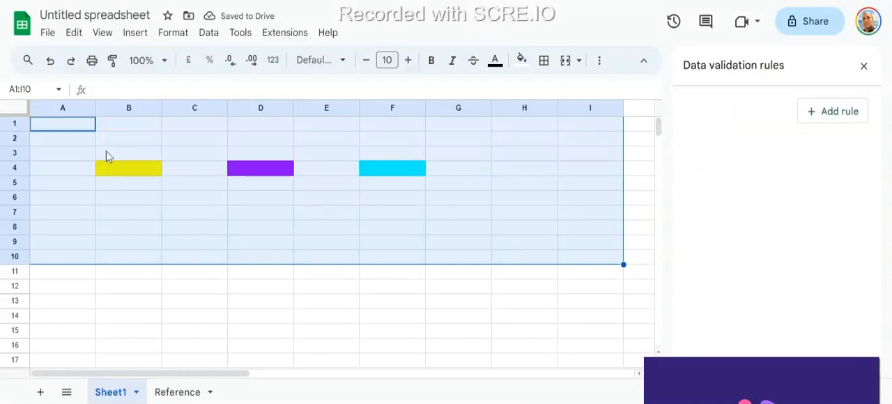
- Review the list of names in column A of the Reference sheet and return to cell B4 on Sheet1
{"action": "left_click", "coordinate": [117, 170]}
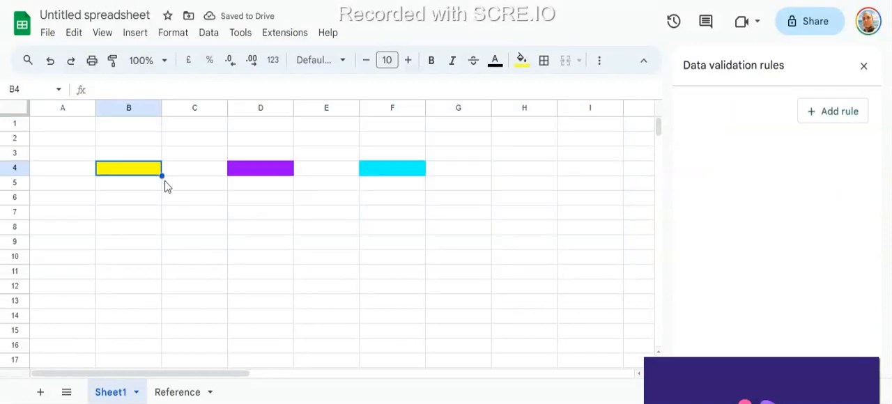
{"action": "left_click", "coordinate": [186, 395]}
{"action": "left_click", "coordinate": [82, 158]}
{"action": "left_click_drag", "start_coordinate": [78, 125], "coordinate": [63, 212]}
{"action": "left_click", "coordinate": [129, 202]}
{"action": "left_click", "coordinate": [62, 130]}
{"action": "left_click", "coordinate": [59, 246]}
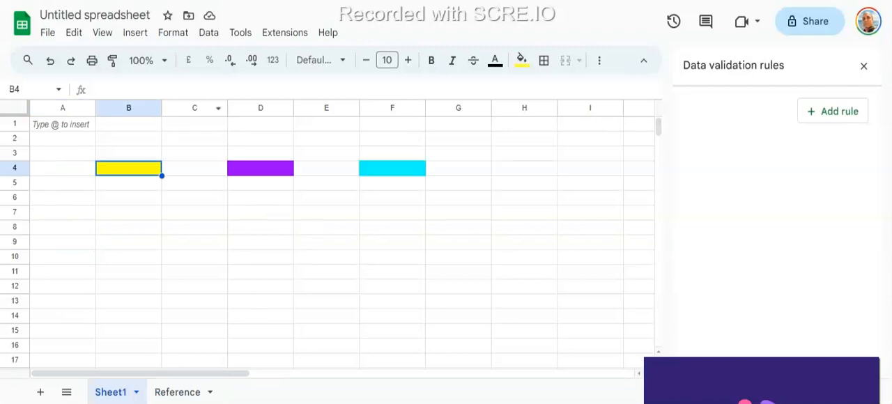
- Add a data validation rule for Sheet1!B4 with the Drop-down (from a range) criterion
{"action": "left_click", "coordinate": [208, 33]}
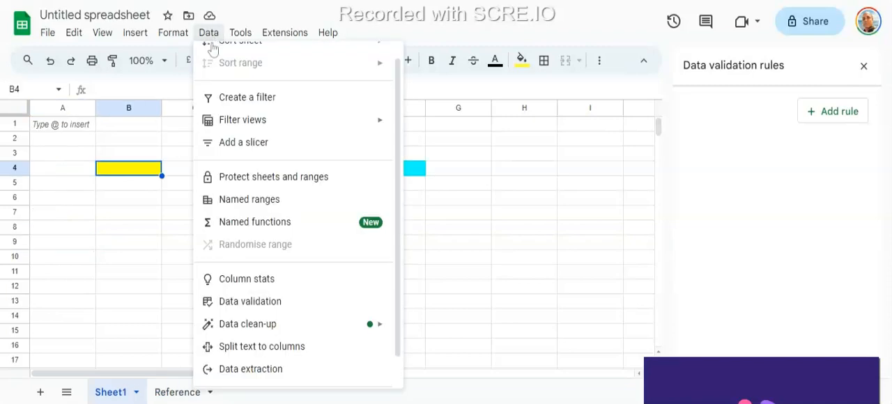
{"action": "left_click", "coordinate": [255, 309]}
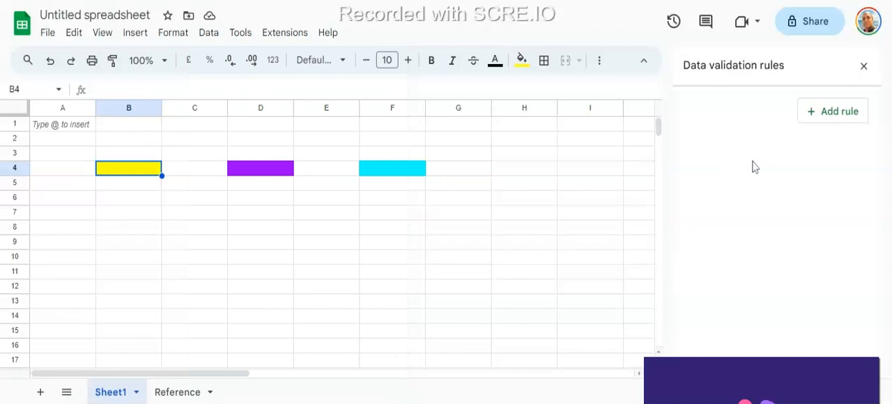
{"action": "left_click", "coordinate": [836, 113]}
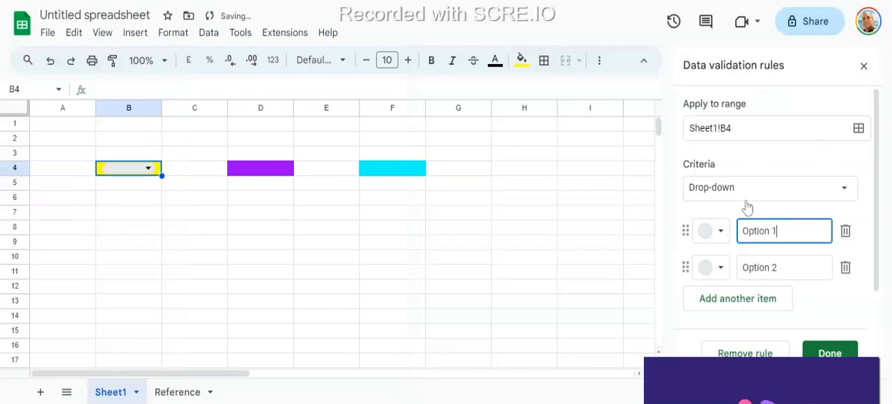
{"action": "left_click", "coordinate": [843, 190]}
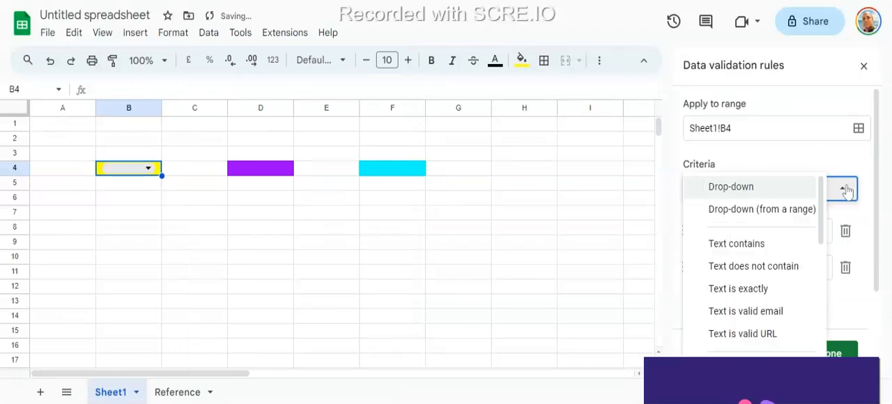
{"action": "left_click", "coordinate": [774, 212]}
{"action": "left_click", "coordinate": [855, 235]}
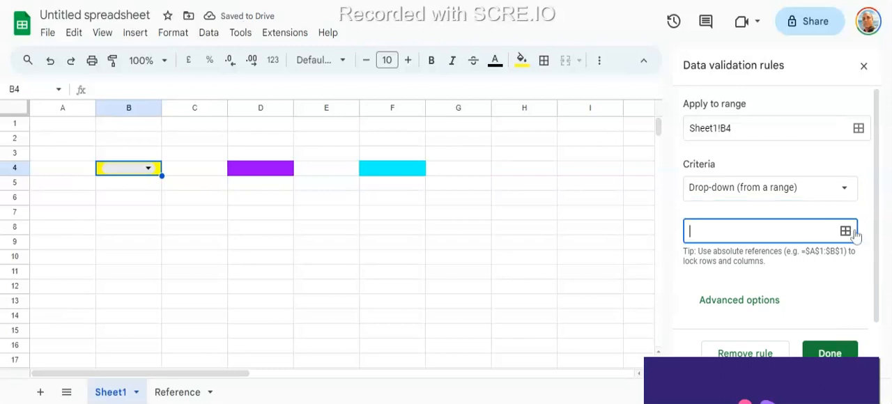
- Set the source range of B4's drop-down rule to the whole column Reference!A:A and save the rule
{"action": "left_click", "coordinate": [849, 233]}
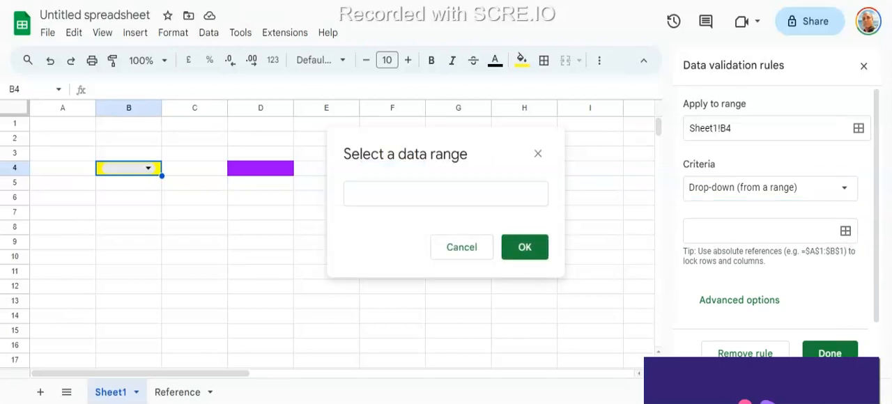
{"action": "left_click", "coordinate": [178, 392]}
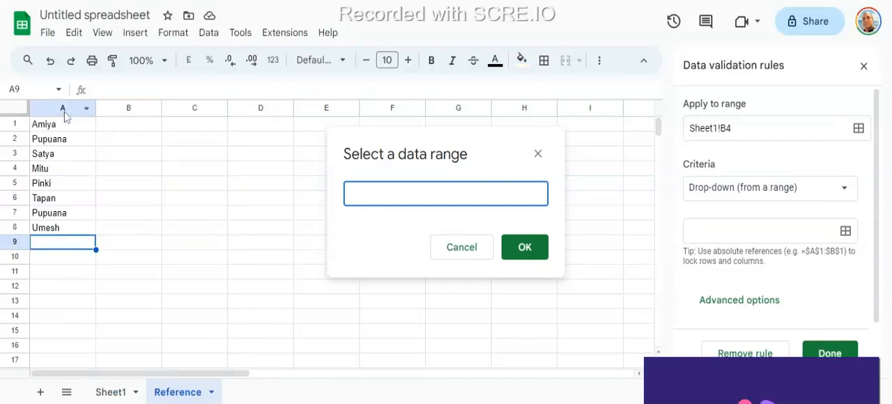
{"action": "left_click", "coordinate": [59, 108]}
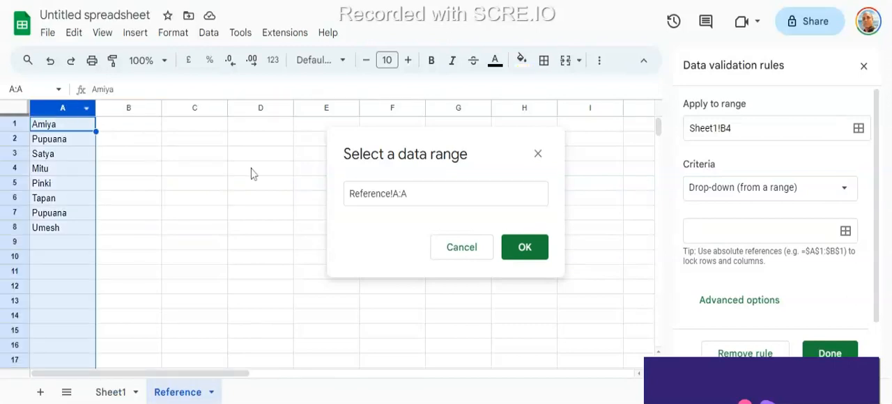
{"action": "left_click", "coordinate": [524, 249]}
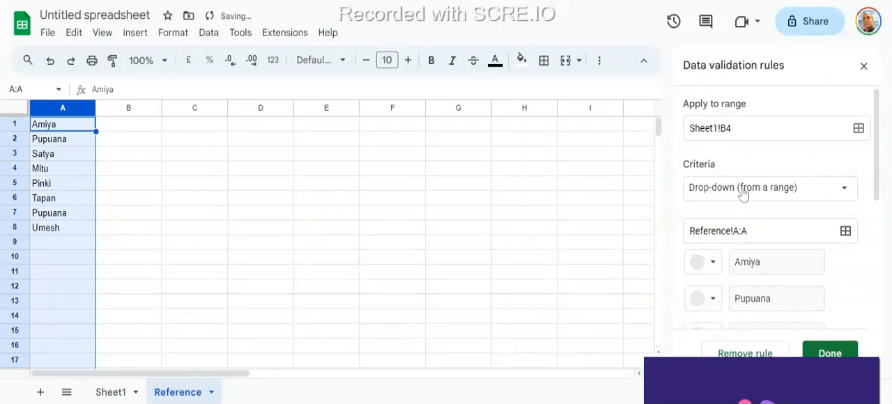
{"action": "scroll", "coordinate": [732, 201], "scroll_direction": "down", "scroll_amount": 1}
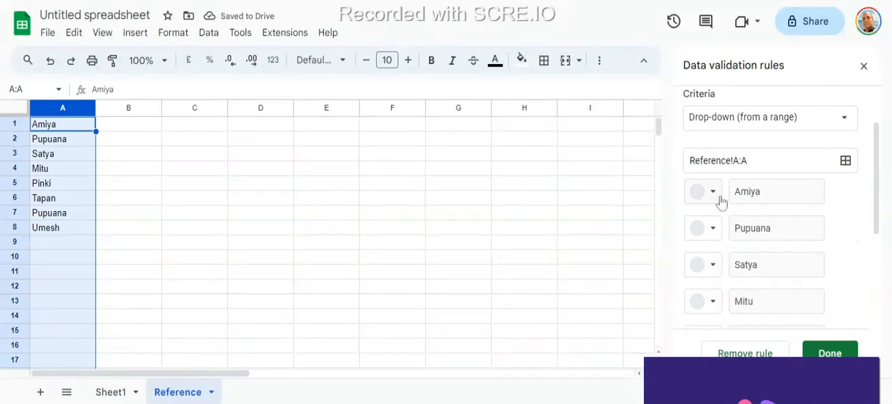
{"action": "scroll", "coordinate": [274, 297], "scroll_direction": "down", "scroll_amount": 1}
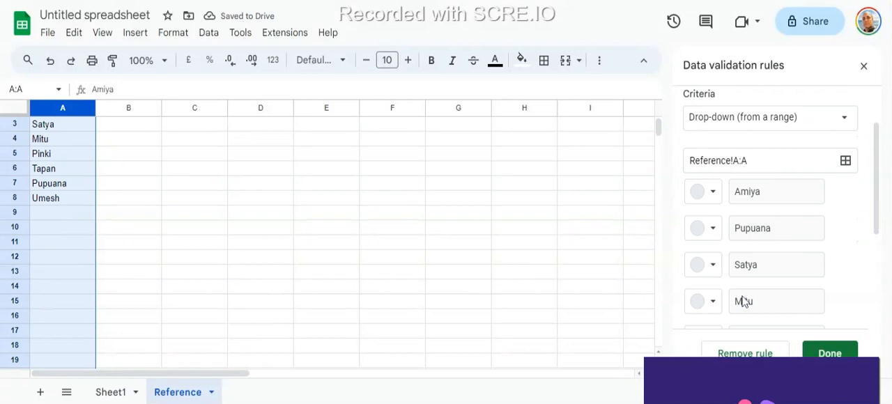
{"action": "left_click", "coordinate": [824, 353]}
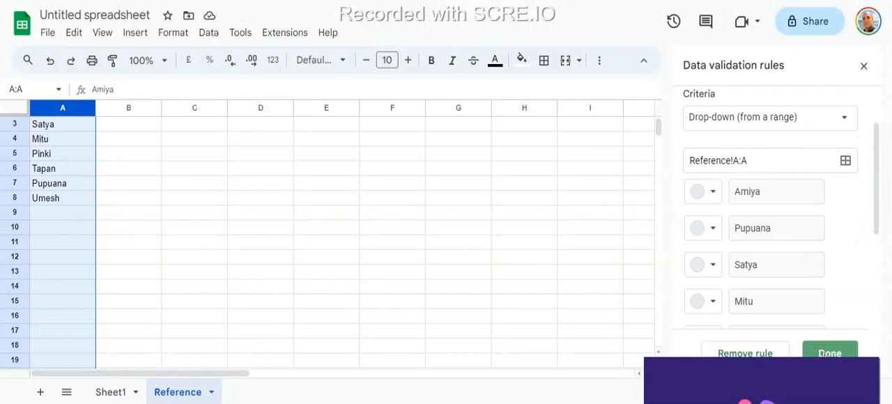
- Test B4's drop-down on Sheet1 by filtering its options with the first letters of a name, leaving the cell empty
{"action": "left_click", "coordinate": [120, 392]}
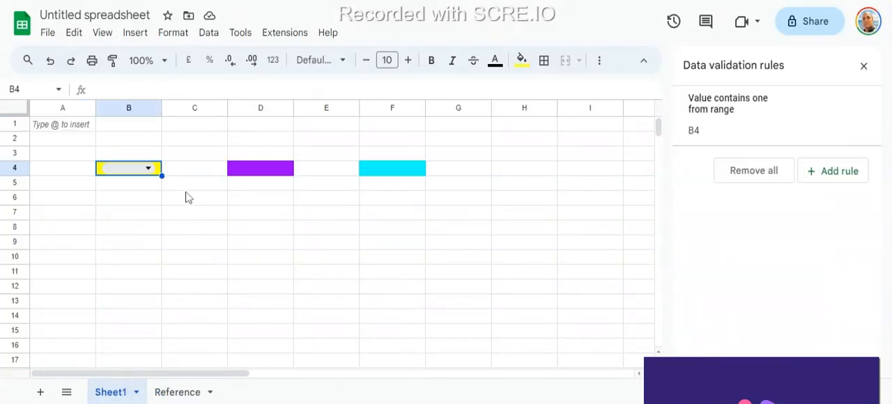
{"action": "left_click", "coordinate": [144, 171]}
{"action": "type", "text": "tap"}
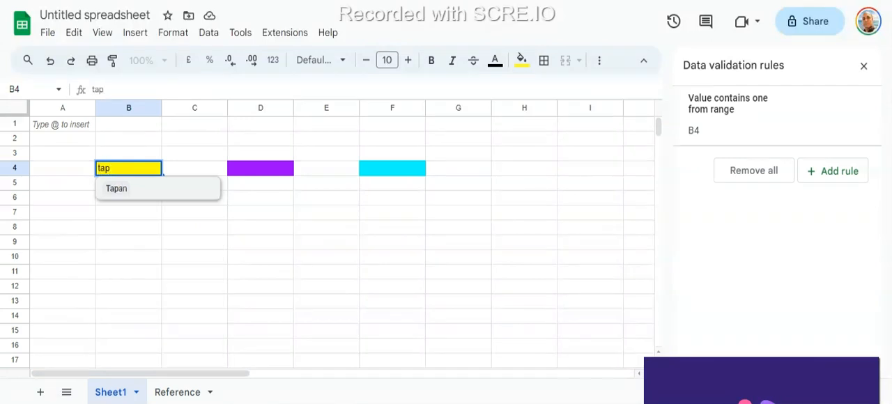
{"action": "key", "text": "Escape"}
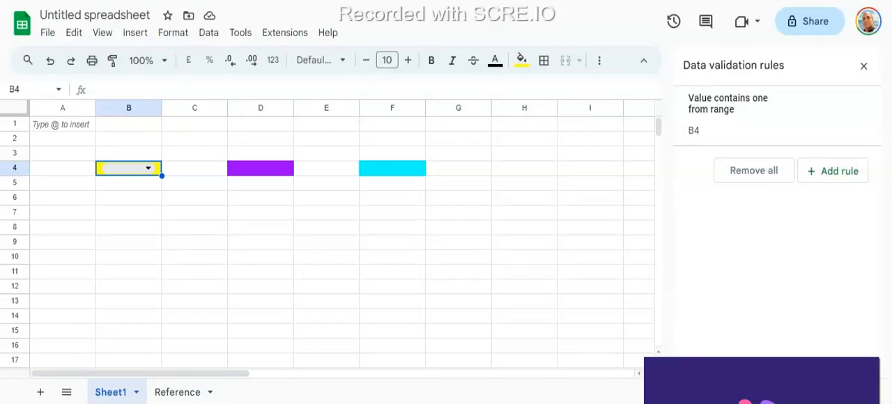
- Open B4's drop-down rule and change the name in cell A3 of the Reference sheet to its longer form
{"action": "left_click", "coordinate": [776, 138]}
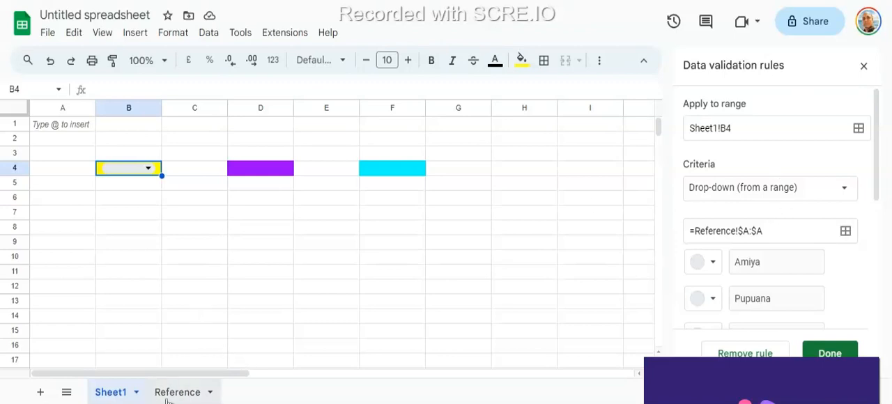
{"action": "left_click", "coordinate": [64, 143]}
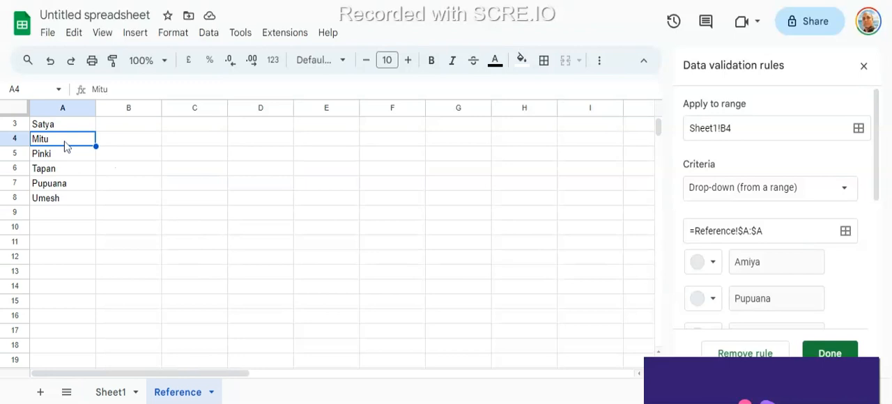
{"action": "left_click", "coordinate": [74, 129]}
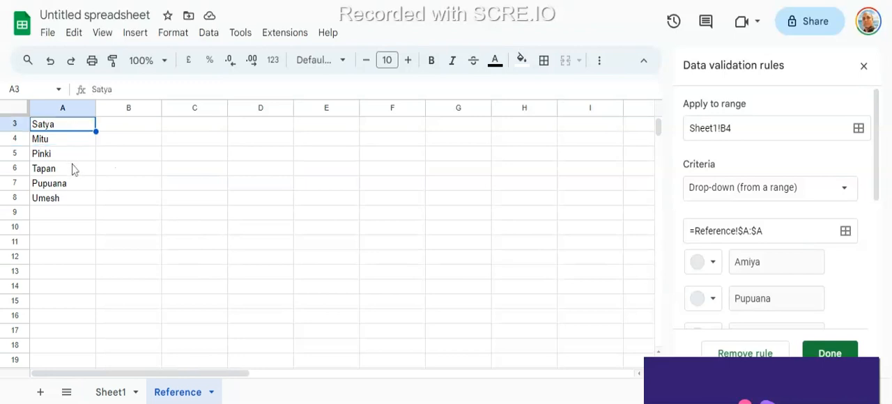
{"action": "key", "text": "Return"}
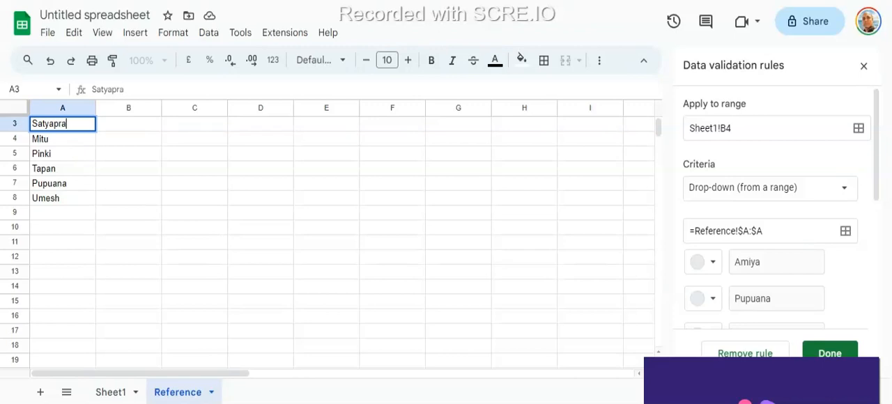
{"action": "key", "text": "Return"}
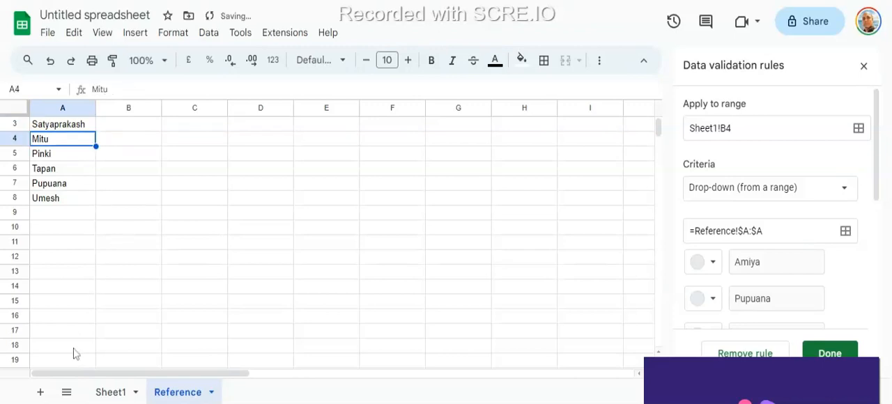
- Return to Sheet1 and check cell B4's drop-down options for the edited name without choosing one
{"action": "left_click", "coordinate": [106, 393]}
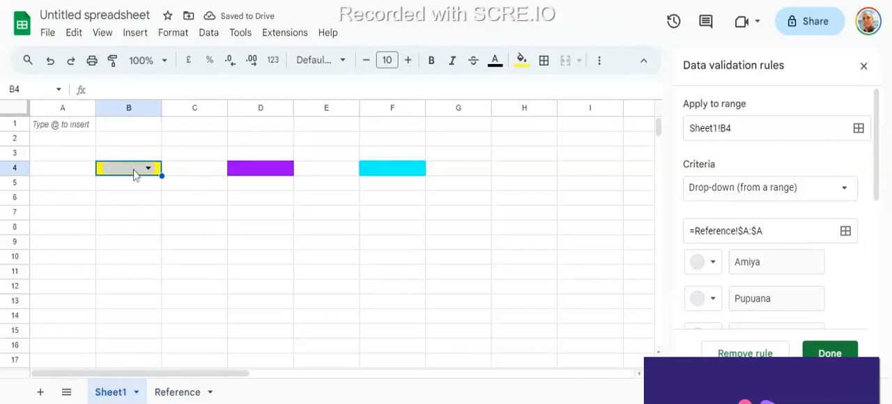
{"action": "left_click", "coordinate": [135, 171]}
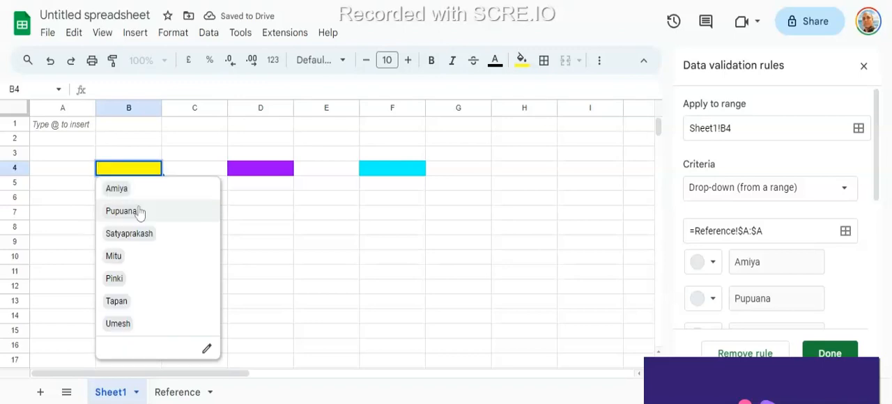
{"action": "left_click", "coordinate": [194, 130]}
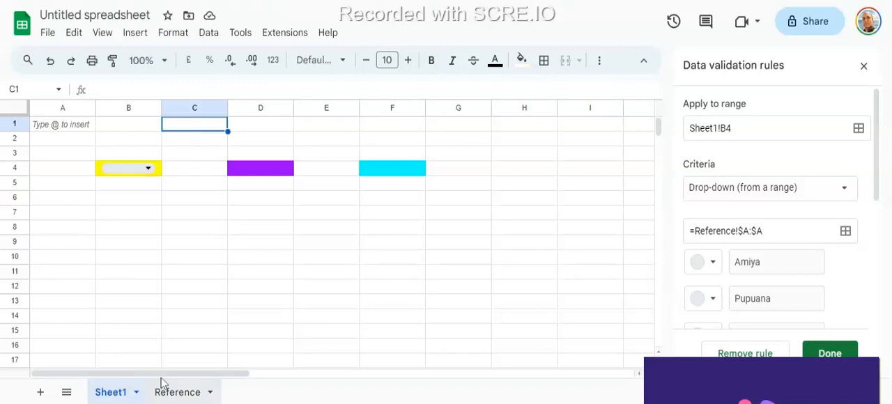